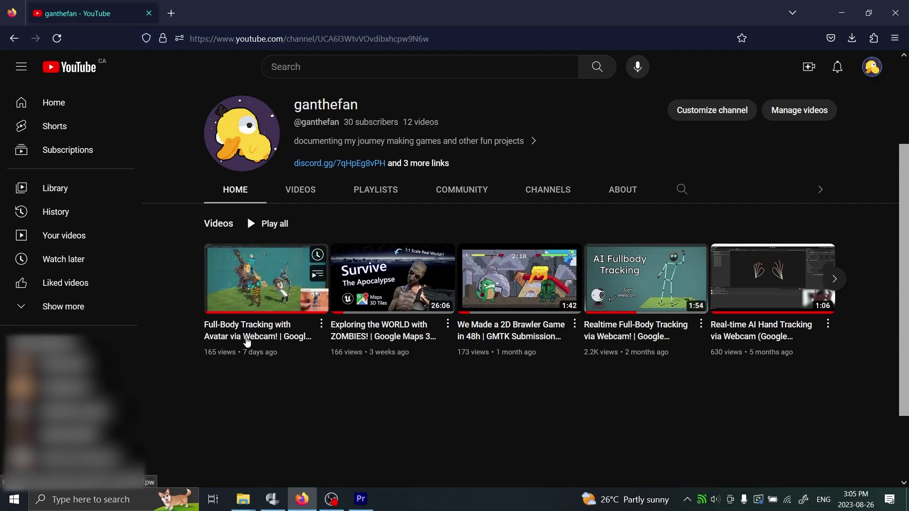
- Open the Full-Body Tracking with Avatar video and expand its description to show the Code & Download link
left_click(246, 337)
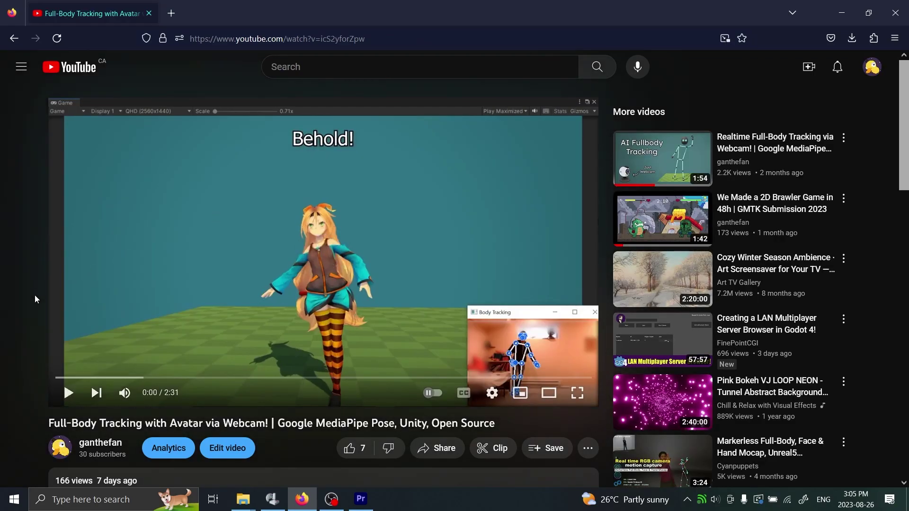
scroll(35, 294, "down", 4)
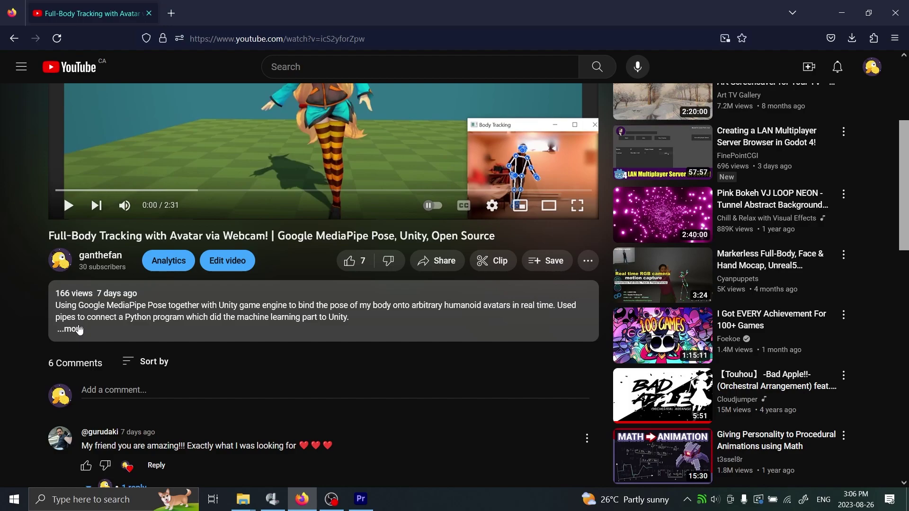
left_click(71, 329)
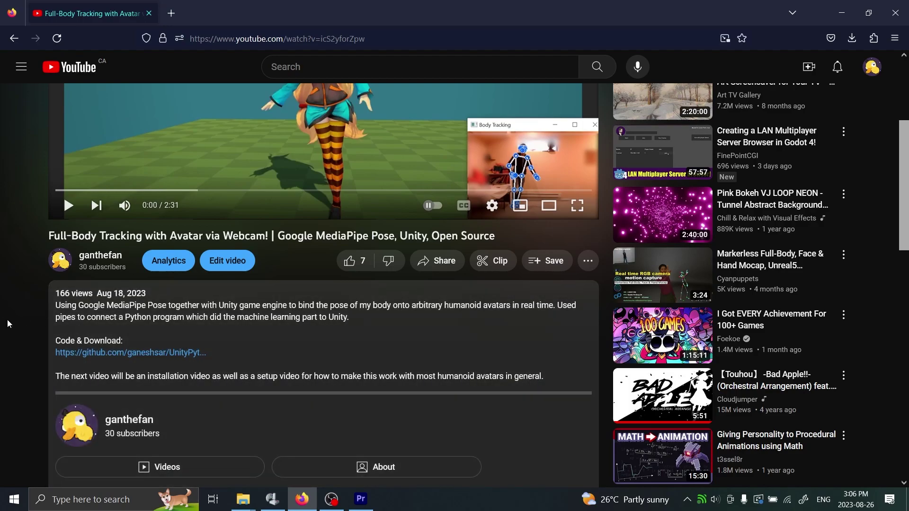
- Open the UnityPythonMediaPipeAvatar GitHub repository from the description's code link
left_click(105, 355)
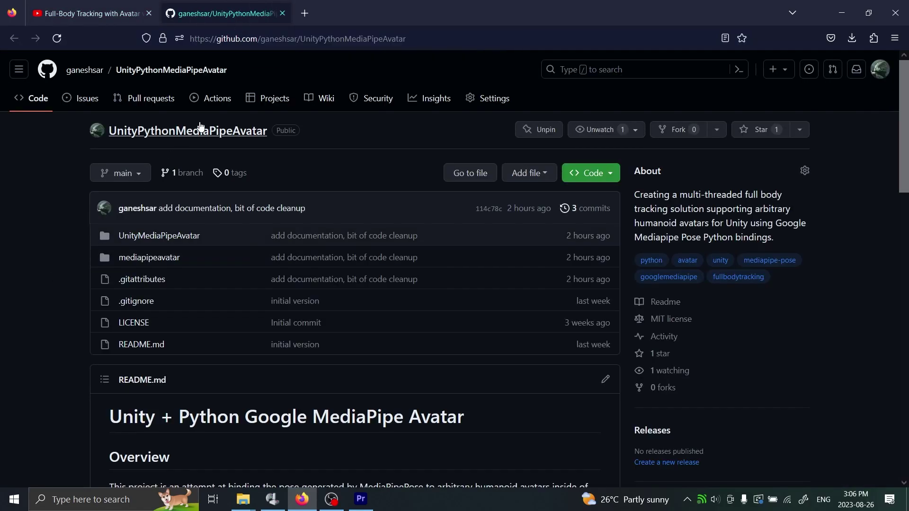
left_click(68, 7)
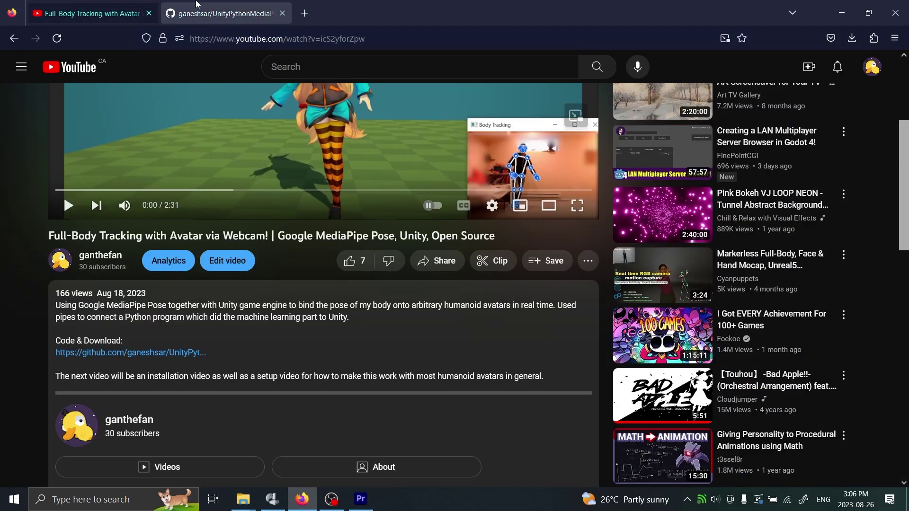
left_click(223, 13)
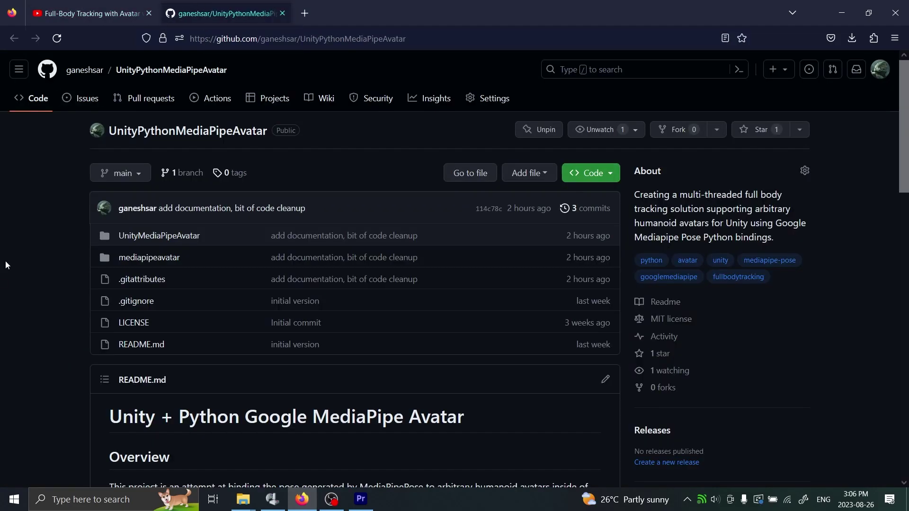
- Scroll to the README's Installation section and highlight its first step
scroll(6, 265, "down", 8)
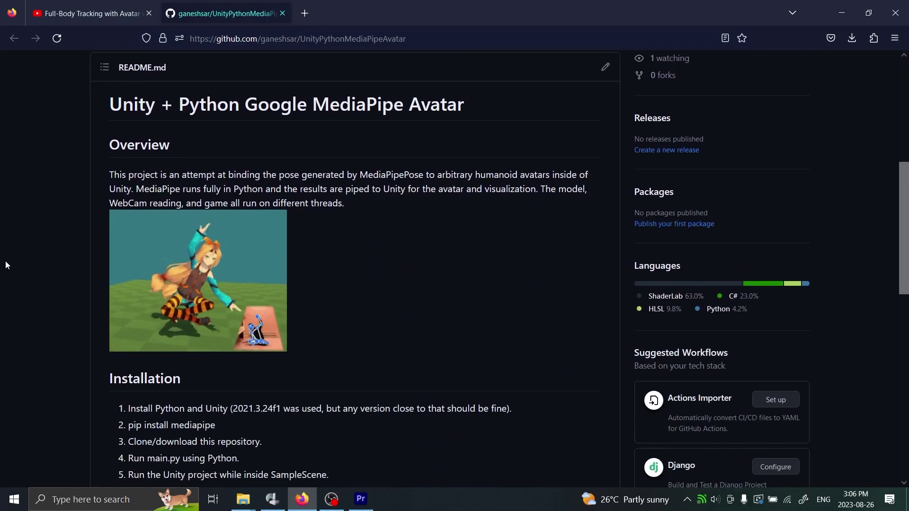
scroll(6, 265, "down", 2)
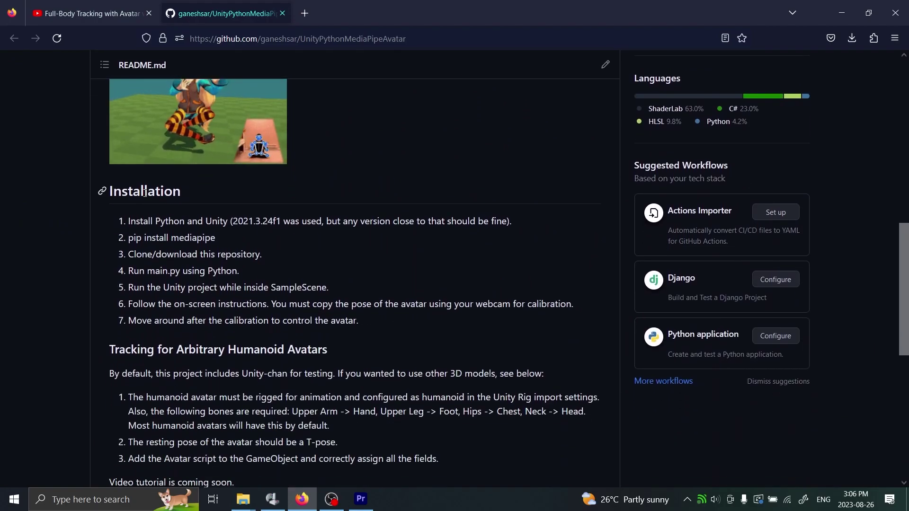
double_click(126, 203)
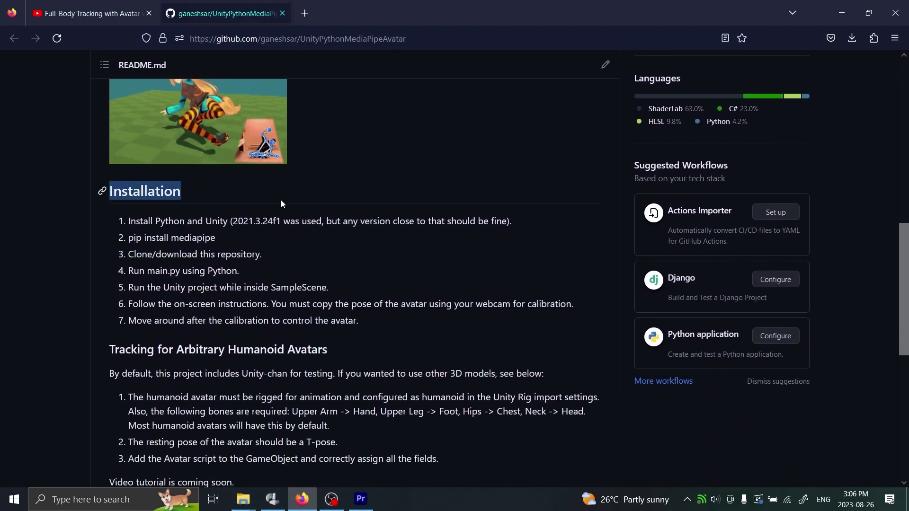
left_click(442, 222)
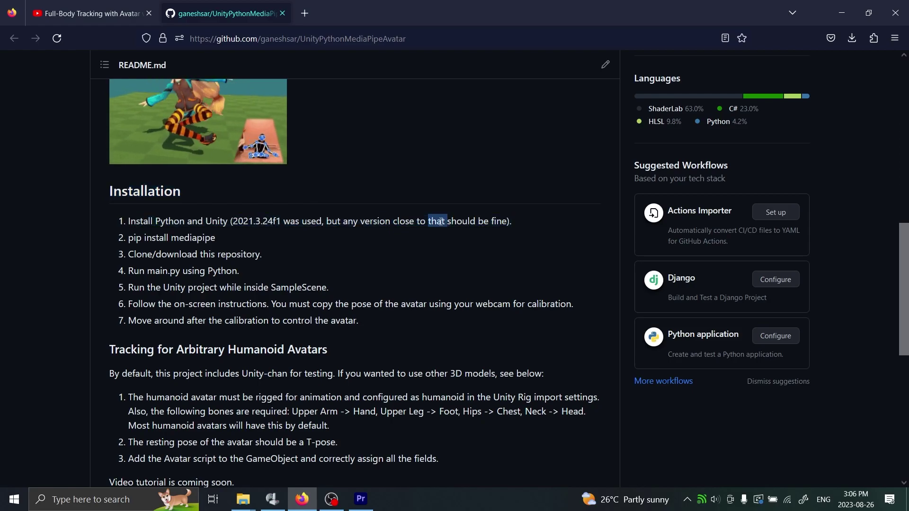
triple_click(443, 222)
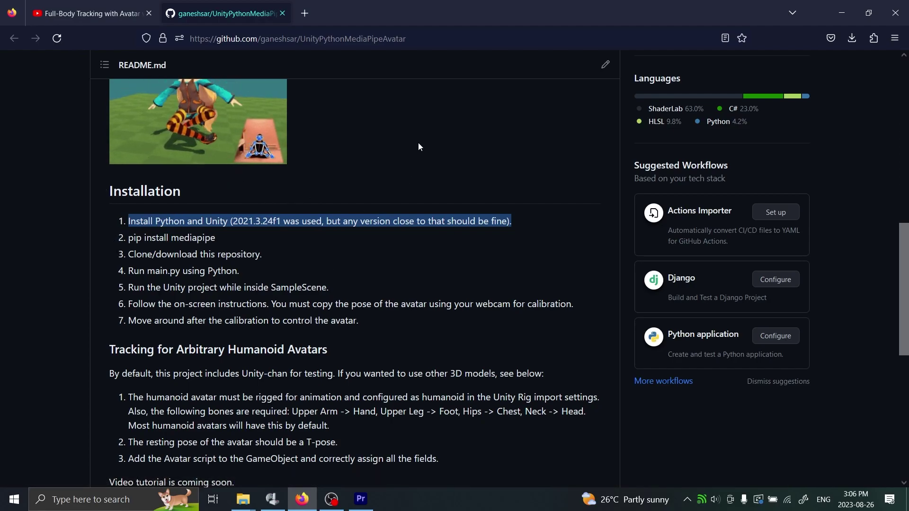
- Download the Python 3.11.5 installer from python.org and launch it
left_click(304, 13)
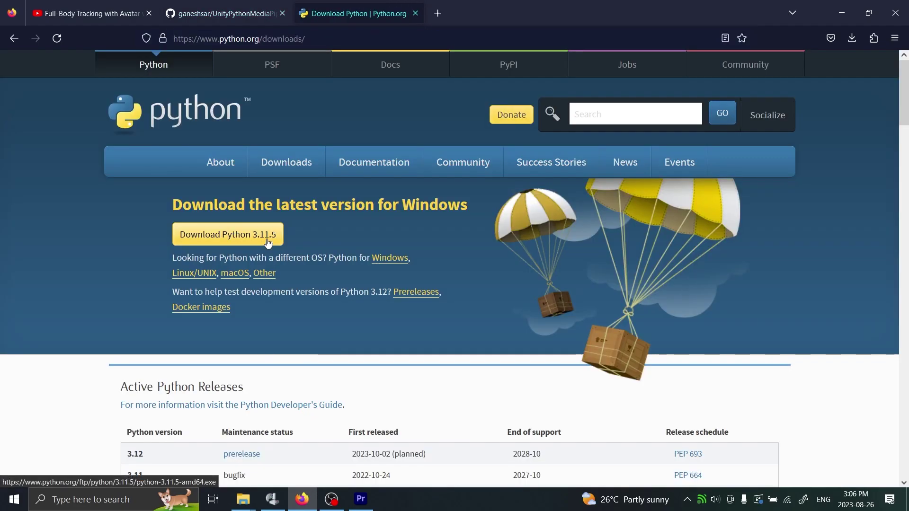
left_click(265, 242)
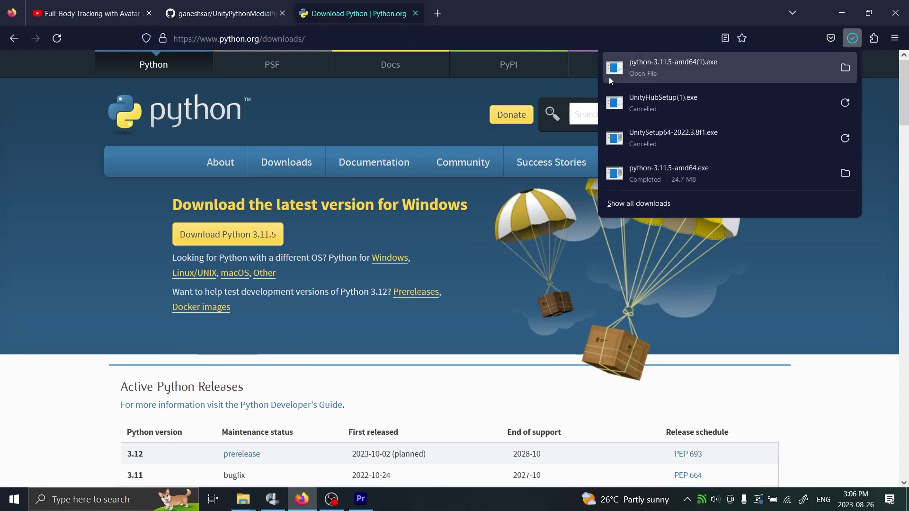
left_click(609, 77)
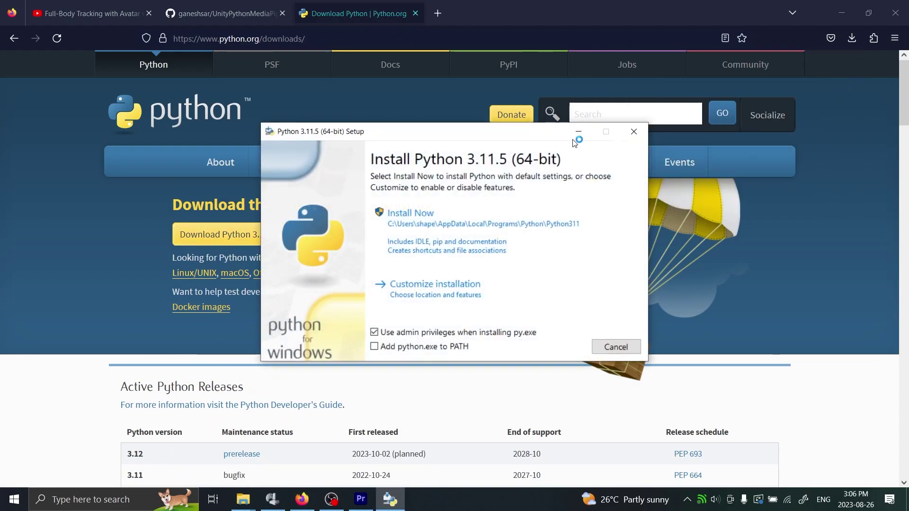
- Install Python 3.11.5 via Customize installation with python.exe added to PATH
left_click(433, 351)
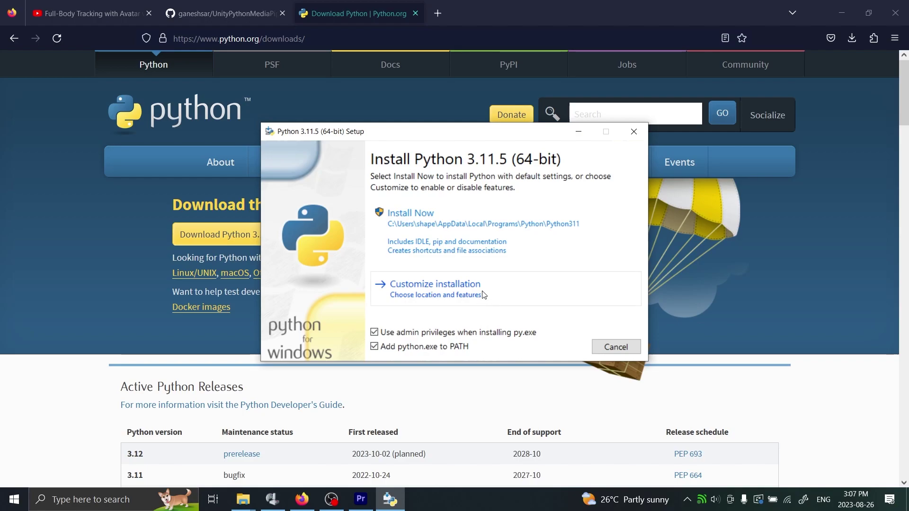
left_click(484, 295)
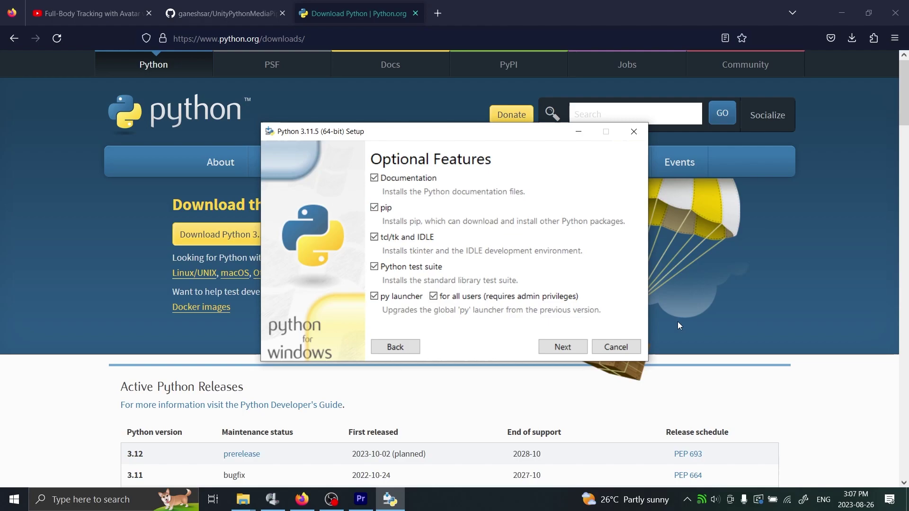
left_click(575, 346)
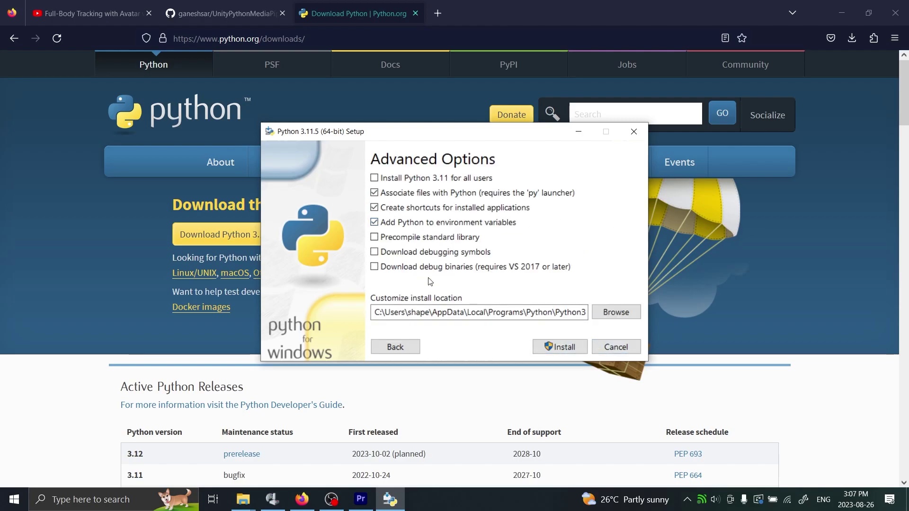
left_click(558, 347)
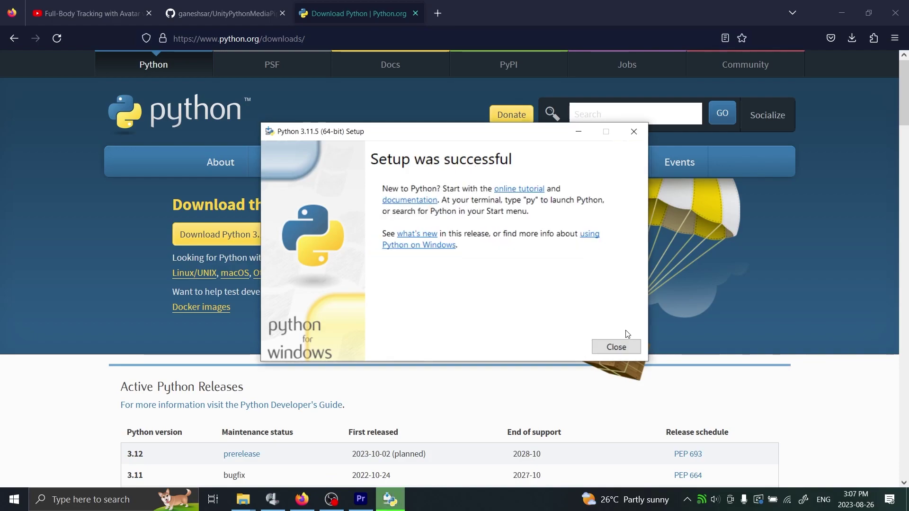
left_click(627, 352)
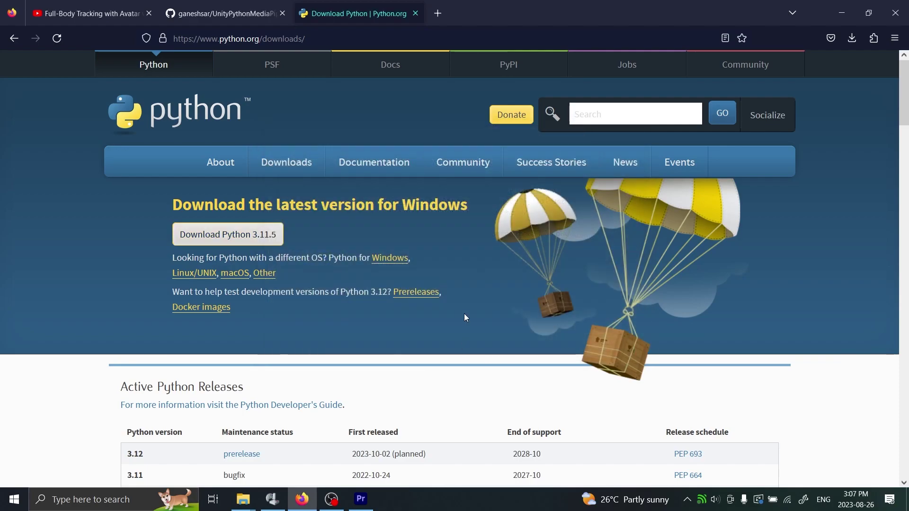
- Download Unity Hub for Windows from unity.com, install it, and finish with Run Unity Hub
left_click(242, 4)
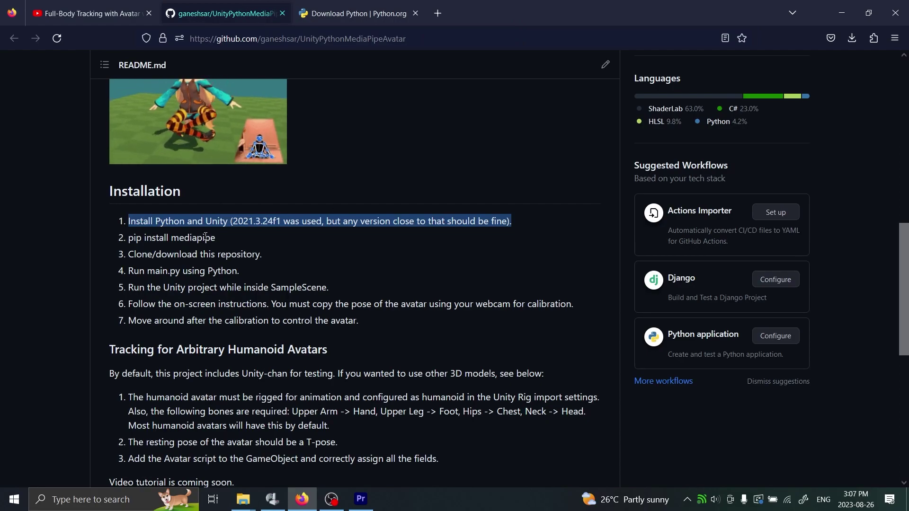
left_click(352, 13)
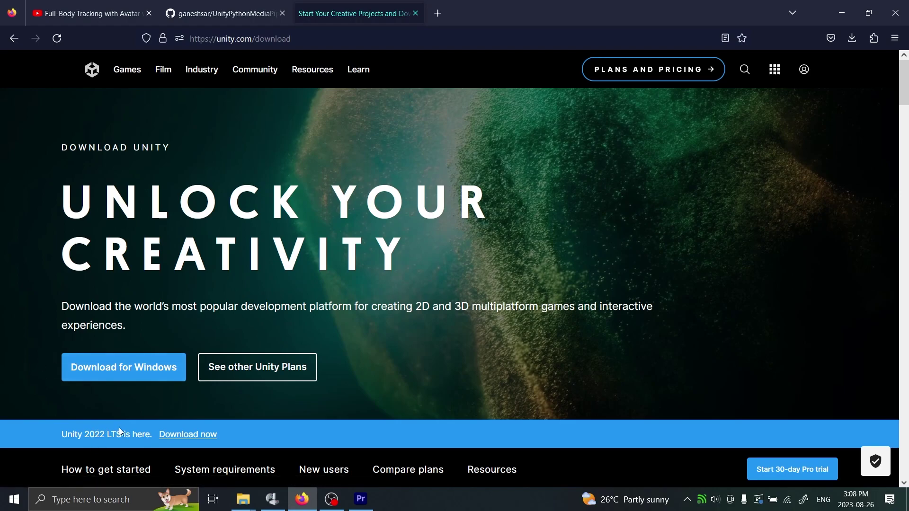
scroll(41, 397, "down", 6)
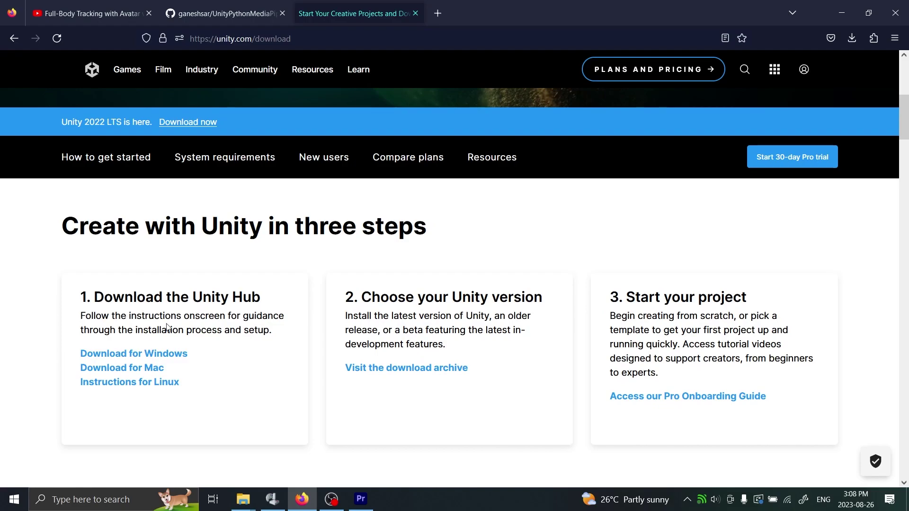
left_click(148, 352)
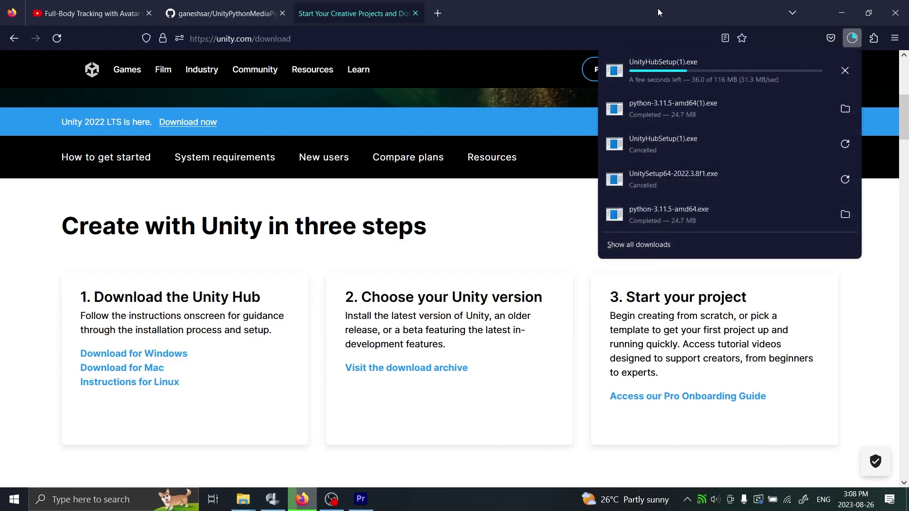
left_click(642, 75)
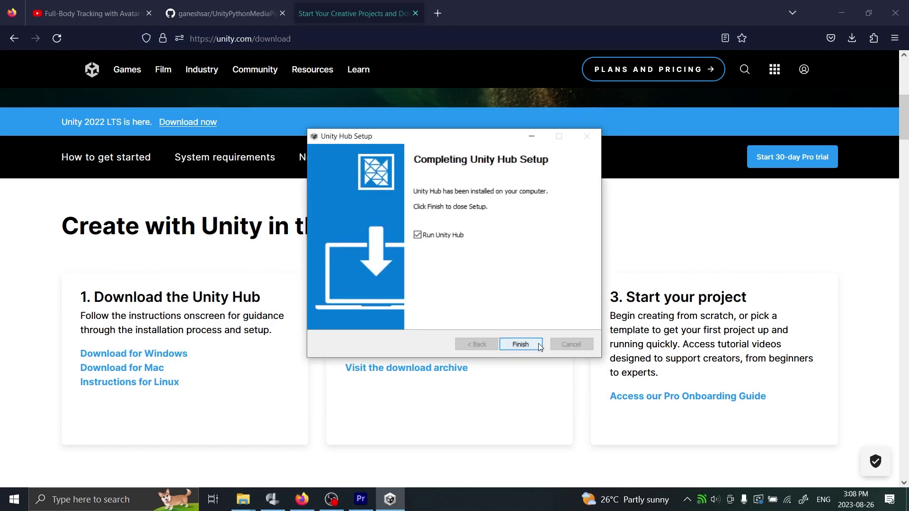
left_click(520, 345)
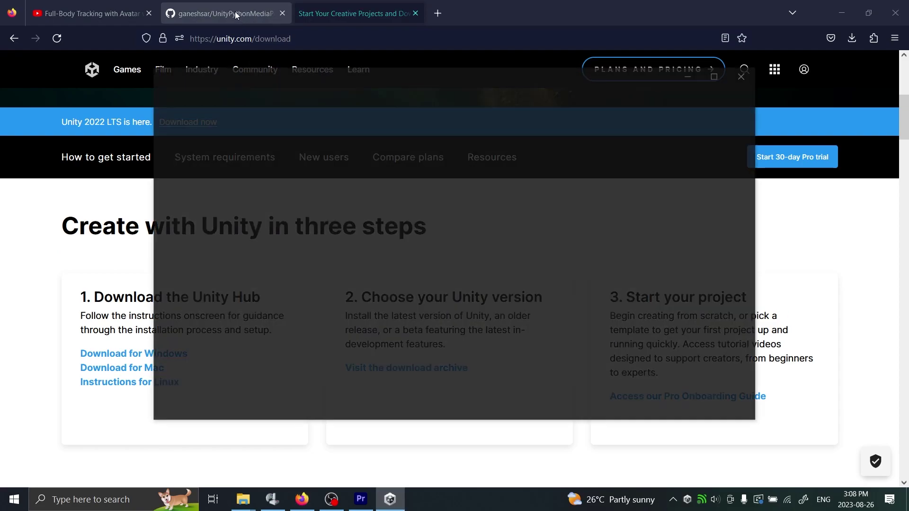
- In Unity Hub's Installs page, start installing a new editor version
left_click(235, 12)
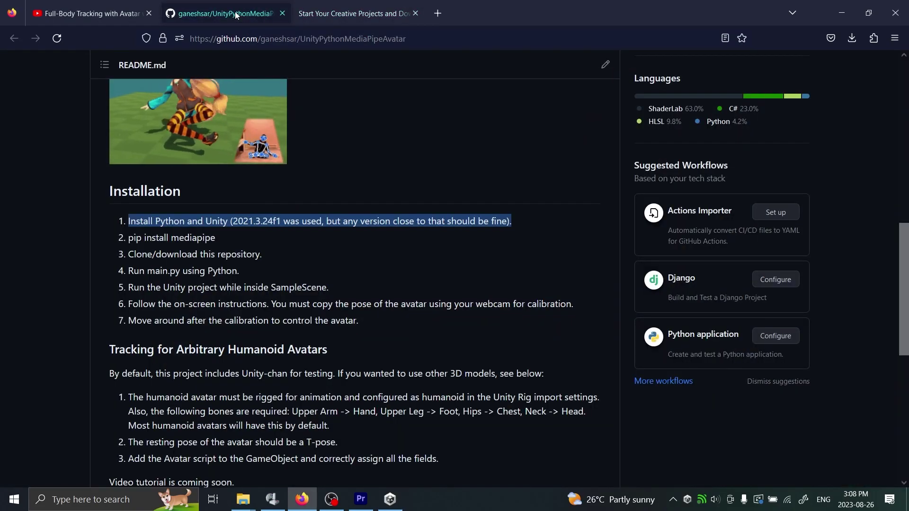
left_click(235, 225)
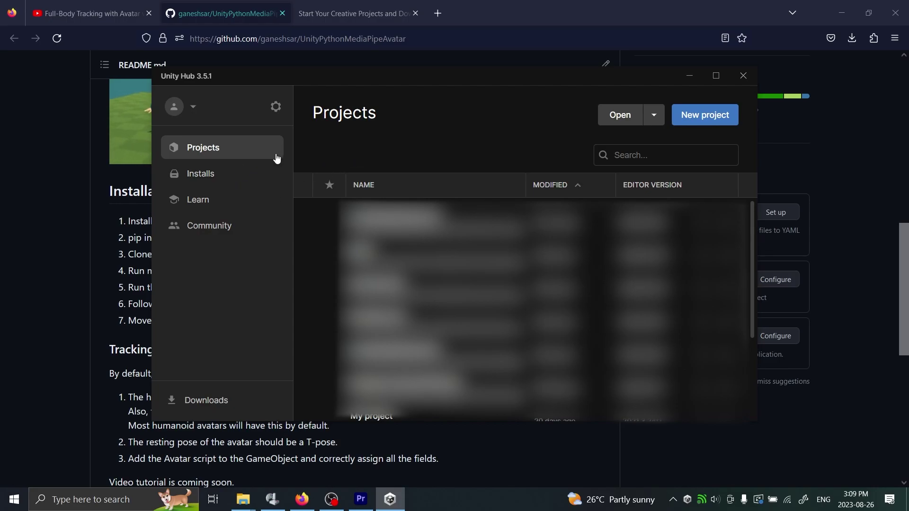
left_click(217, 179)
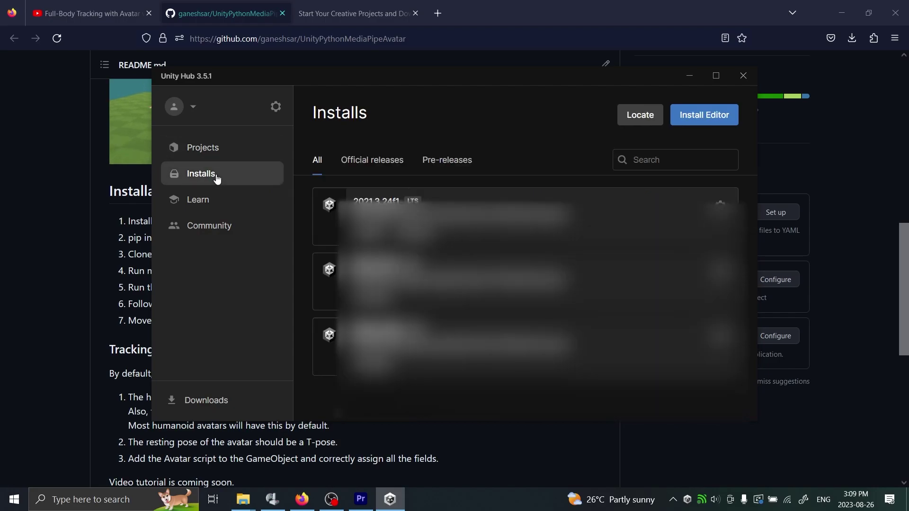
left_click(710, 120)
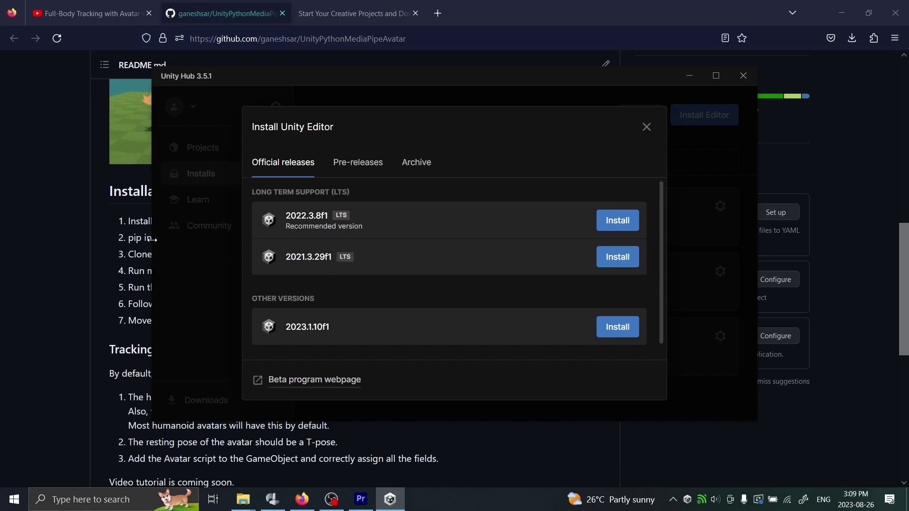
- Open the download archive from the Archive tab and browse the Unity 2021.3.x releases
left_click(44, 277)
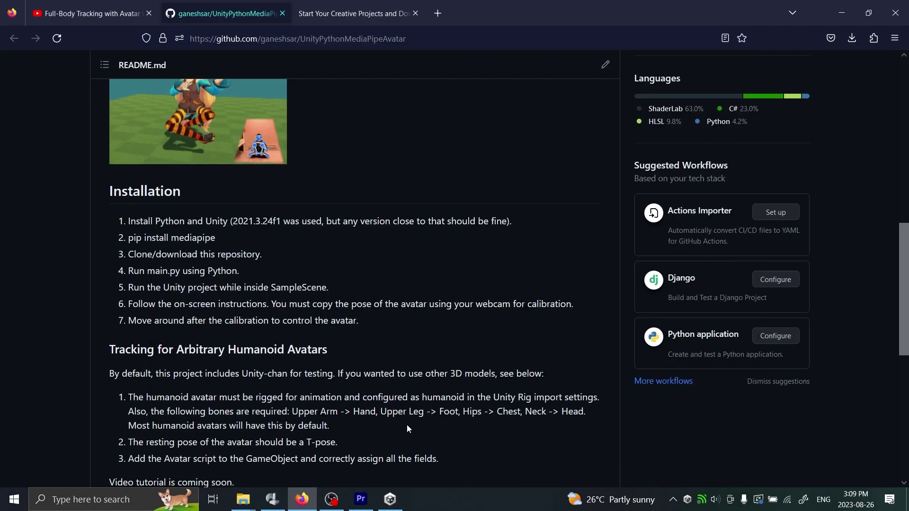
left_click(389, 502)
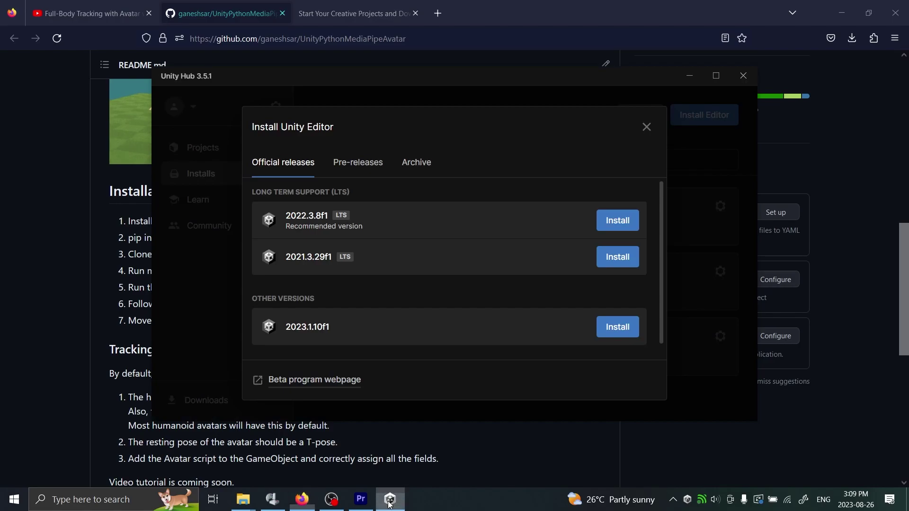
left_click(419, 164)
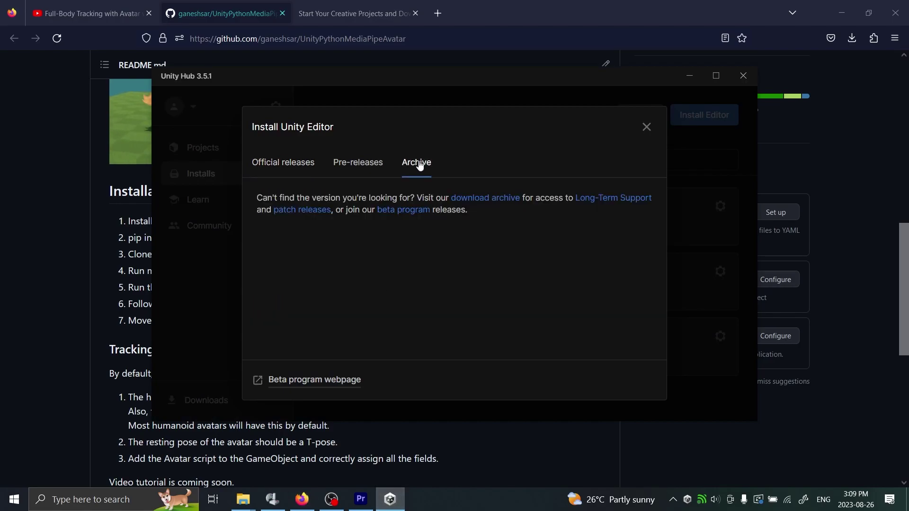
left_click(491, 202)
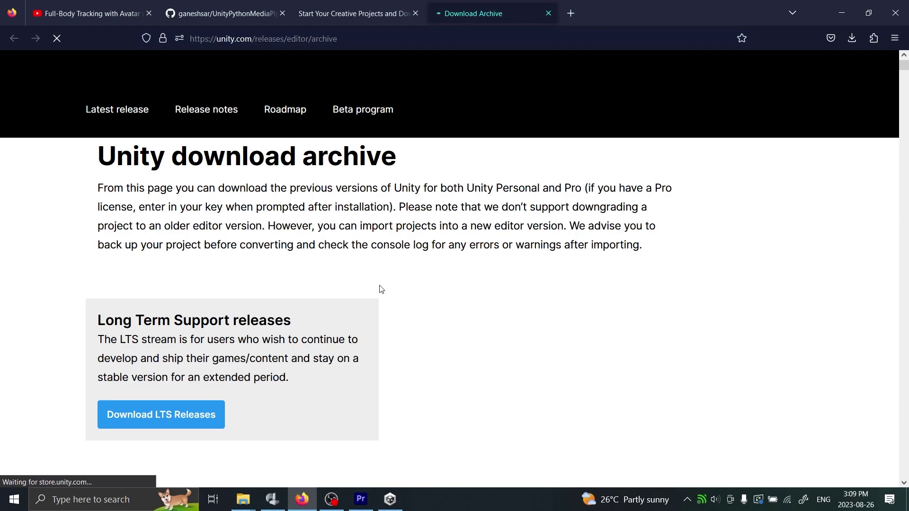
scroll(364, 311, "down", 5)
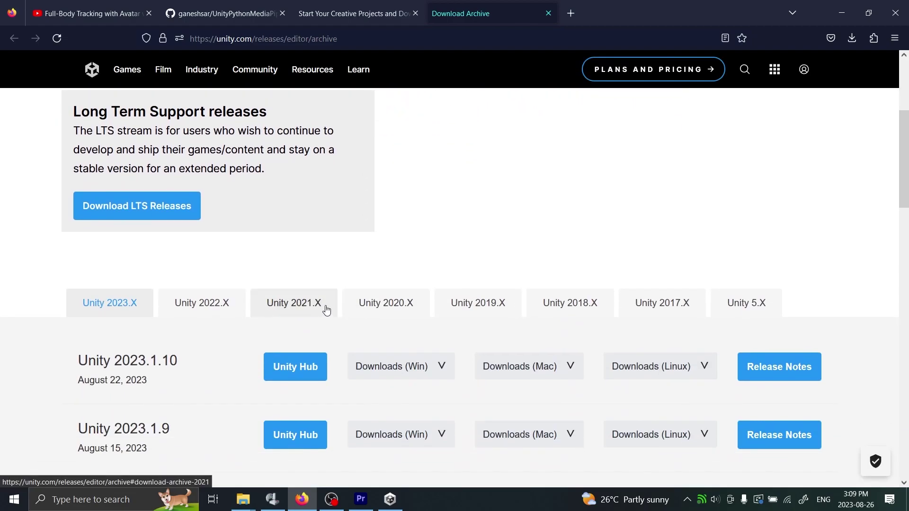
left_click(326, 310)
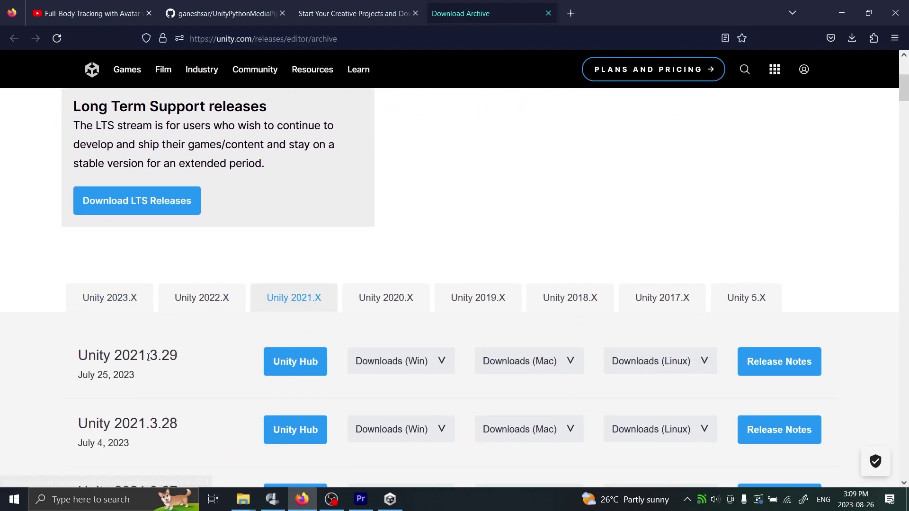
scroll(148, 361, "down", 7)
scroll(149, 361, "down", 10)
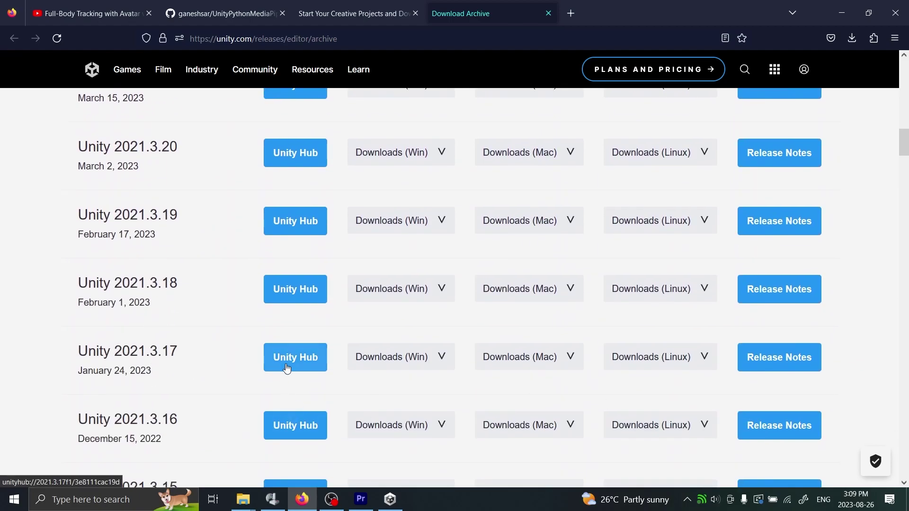
scroll(110, 297, "up", 17)
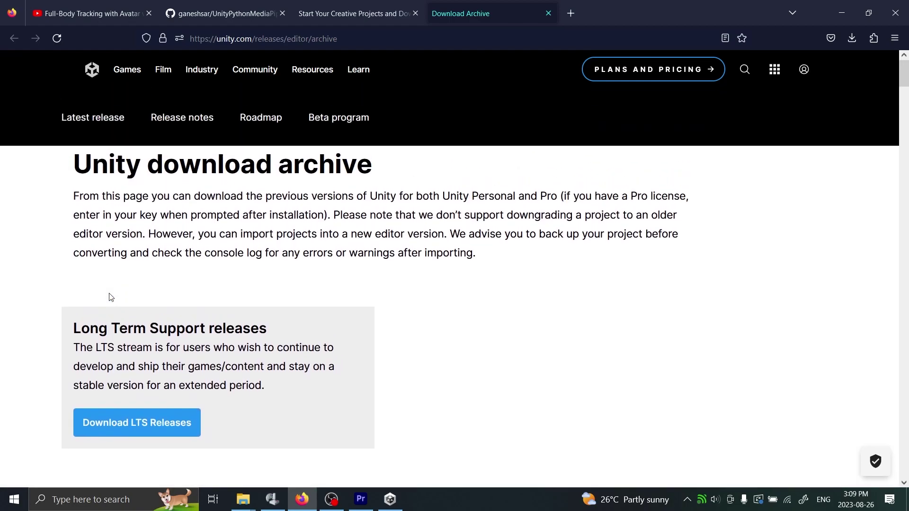
- Select the README's pip install mediapipe line and launch Command Prompt via search for cmd
left_click(164, 10)
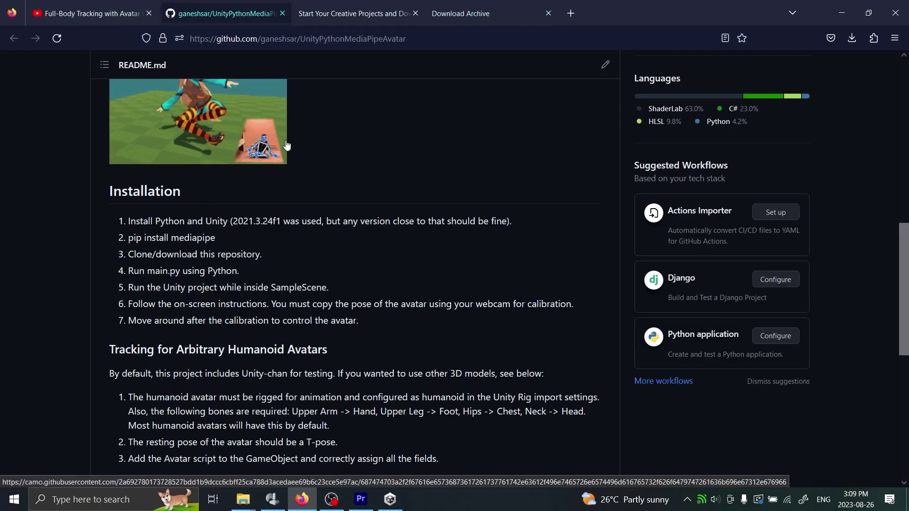
left_click_drag(217, 238, 128, 238)
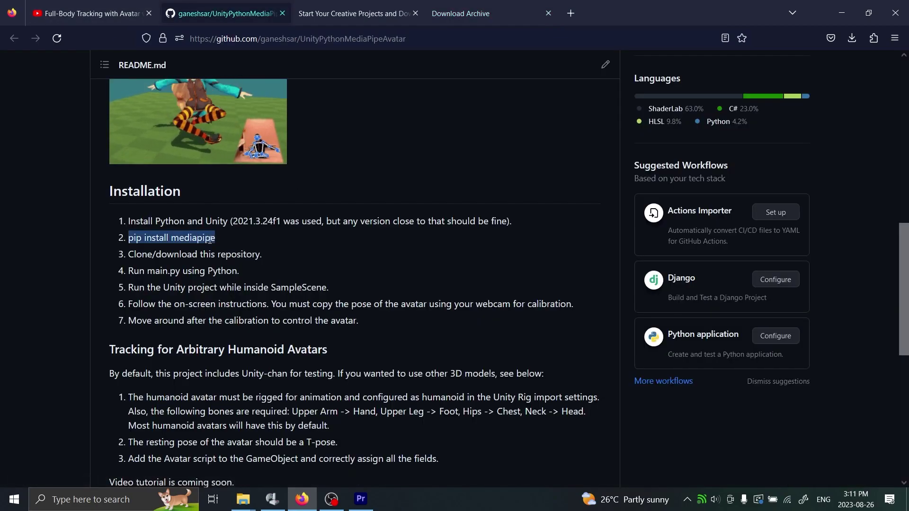
left_click(97, 498)
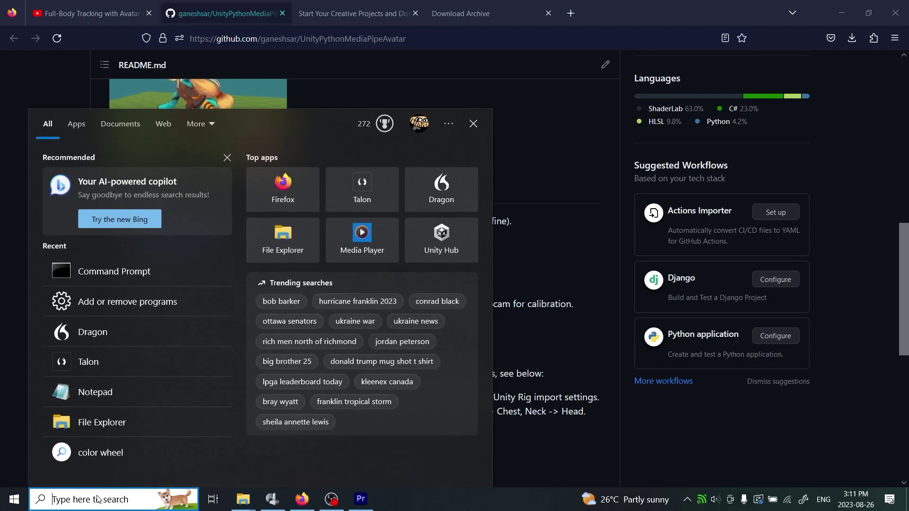
type("cmd")
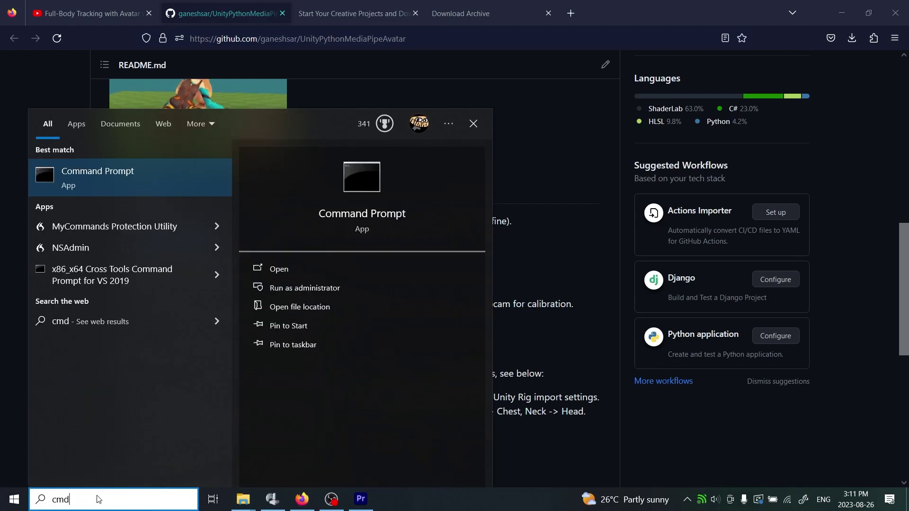
key("Return")
- Position the console window and run pip to confirm it works
left_click_drag(336, 85, 645, 35)
left_click(634, 109)
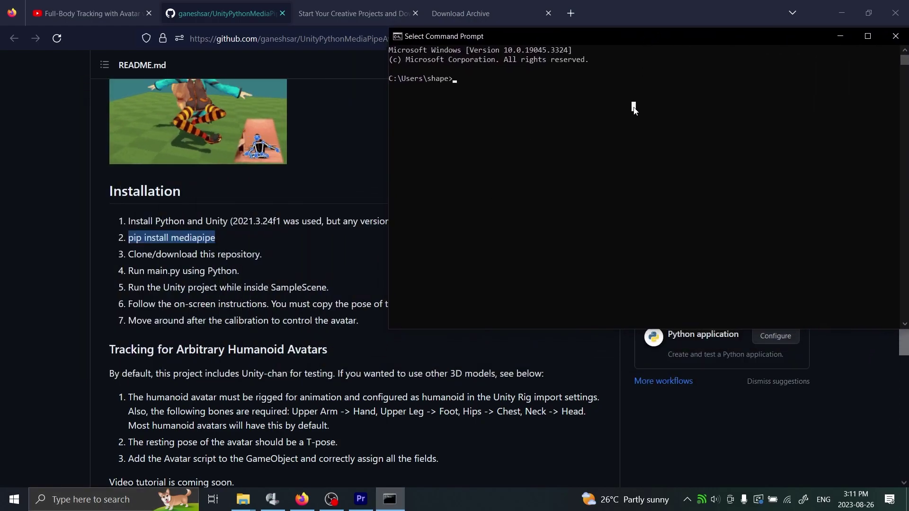
key("Escape")
type("pip")
key("Return")
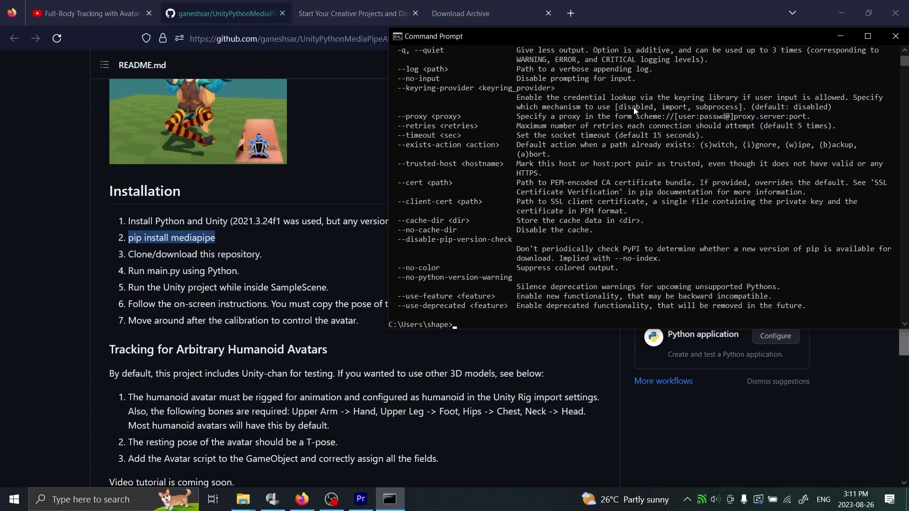
- Run pip install mediapipe and check that mediapipe 0.10.3 is already satisfied
type("pi")
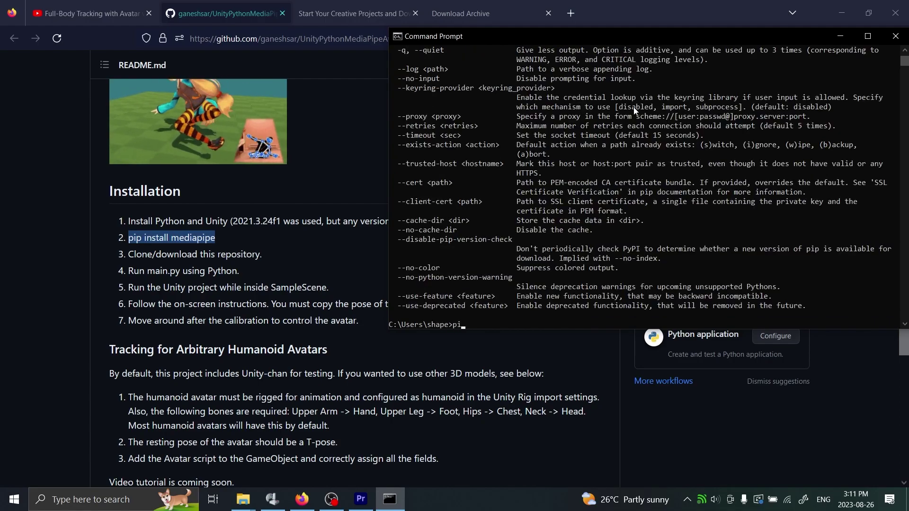
type("p install mediapipe")
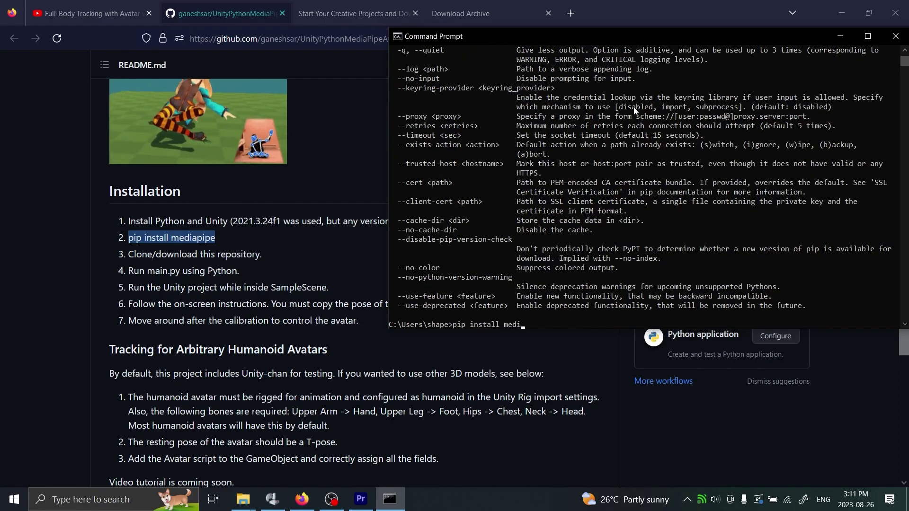
key("Return")
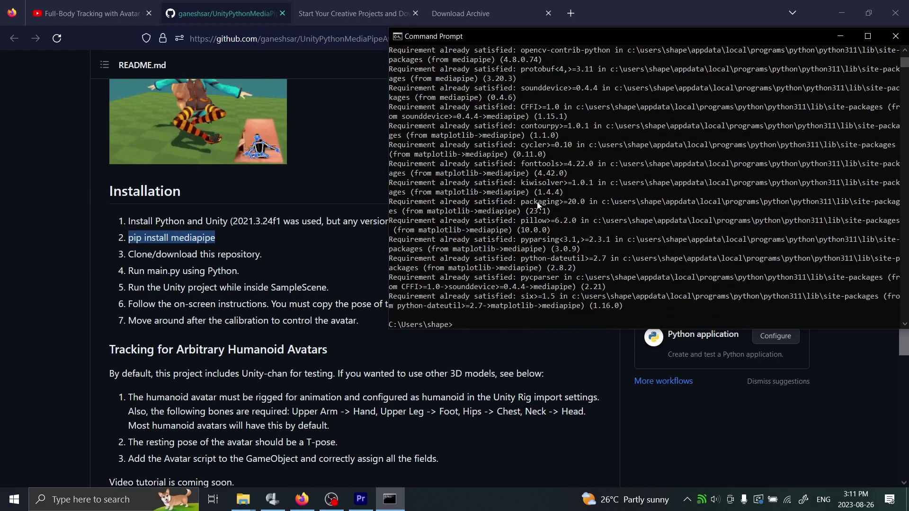
scroll(537, 202, "up", 6)
scroll(537, 201, "up", 1)
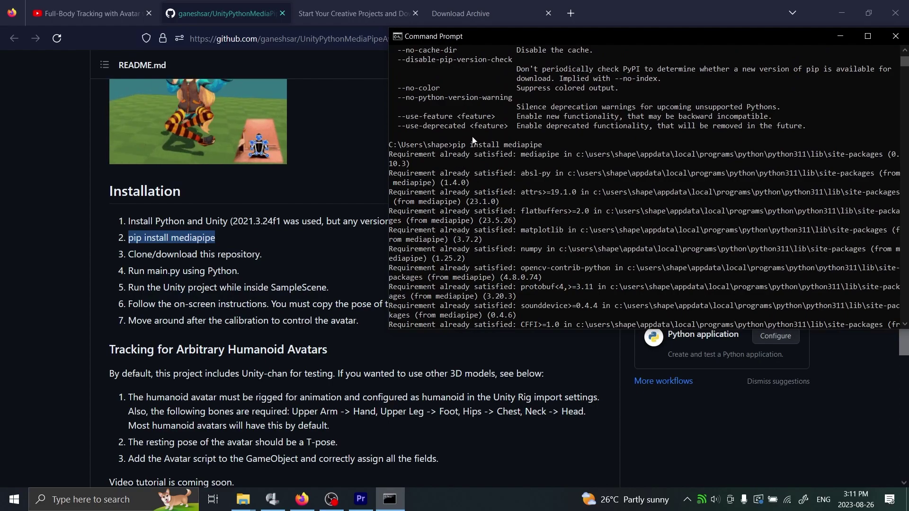
scroll(462, 224, "down", 8)
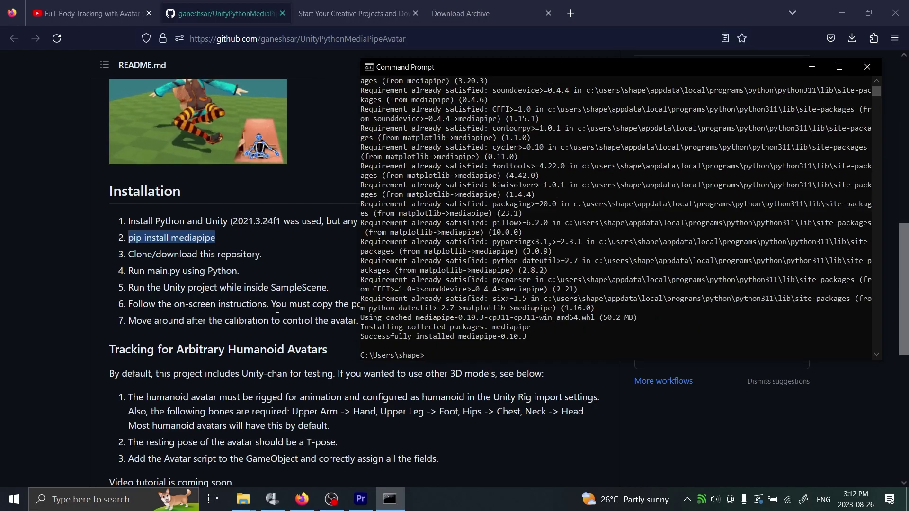
- Download the repository as UnityPythonMediaPipeAvatar-main.zip through Code > Download ZIP
left_click(277, 309)
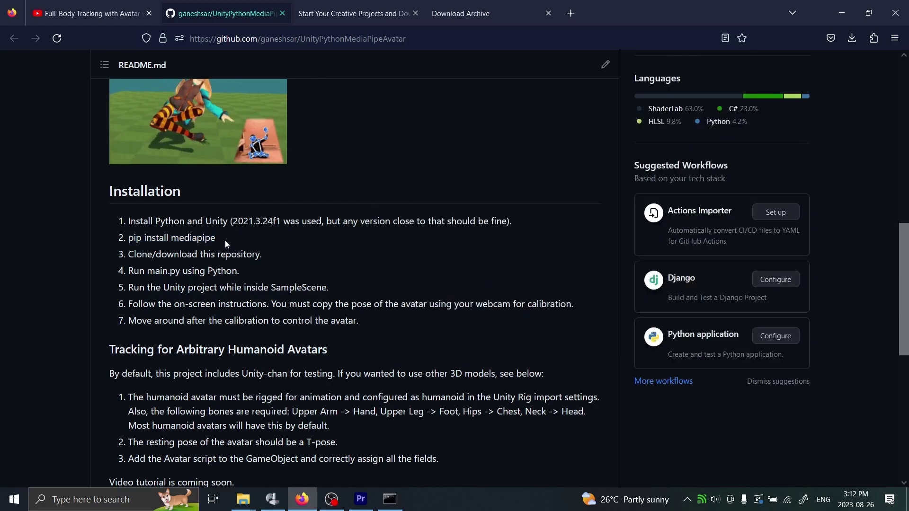
triple_click(242, 253)
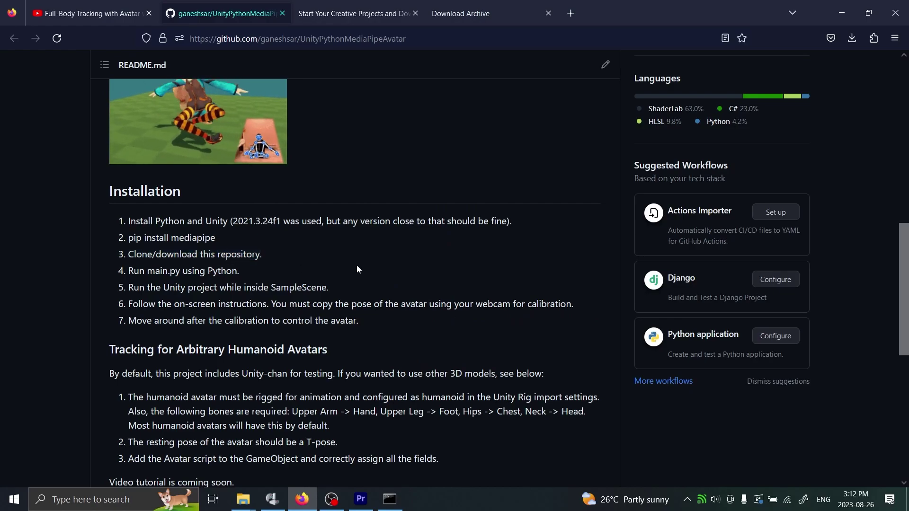
scroll(358, 269, "up", 10)
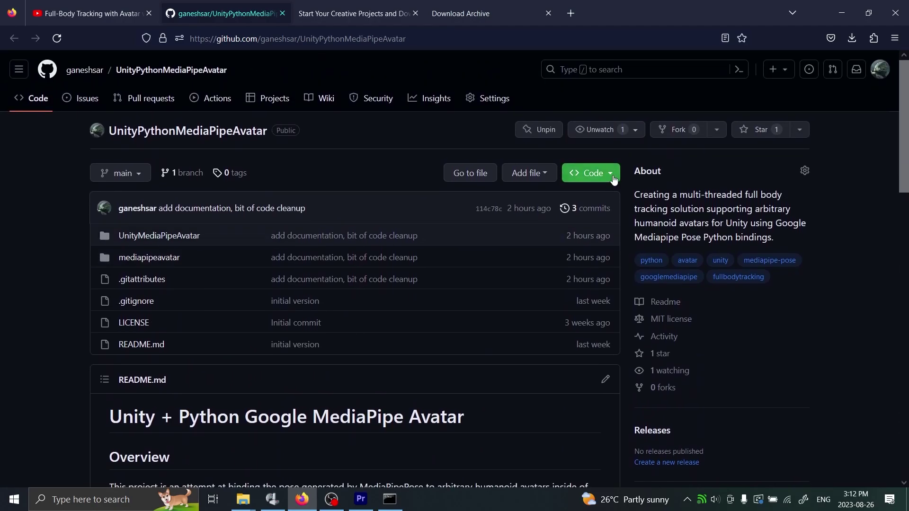
left_click(608, 175)
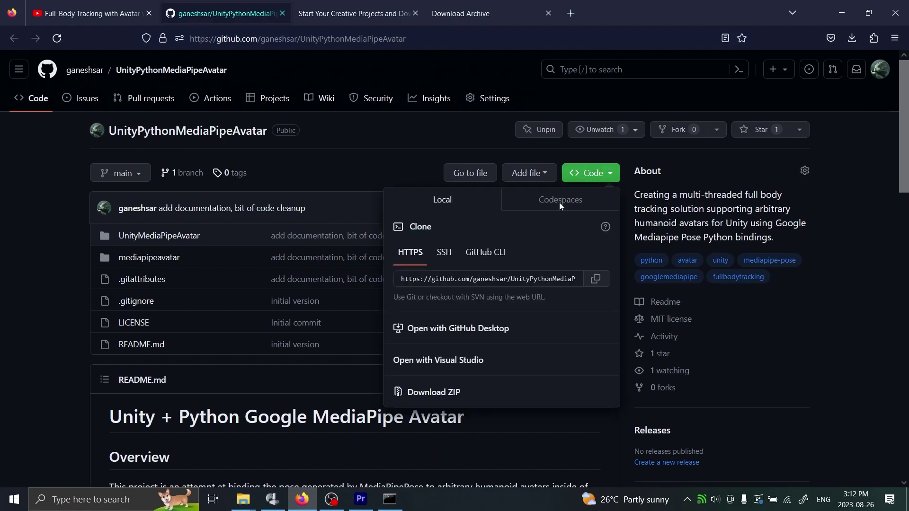
left_click(429, 399)
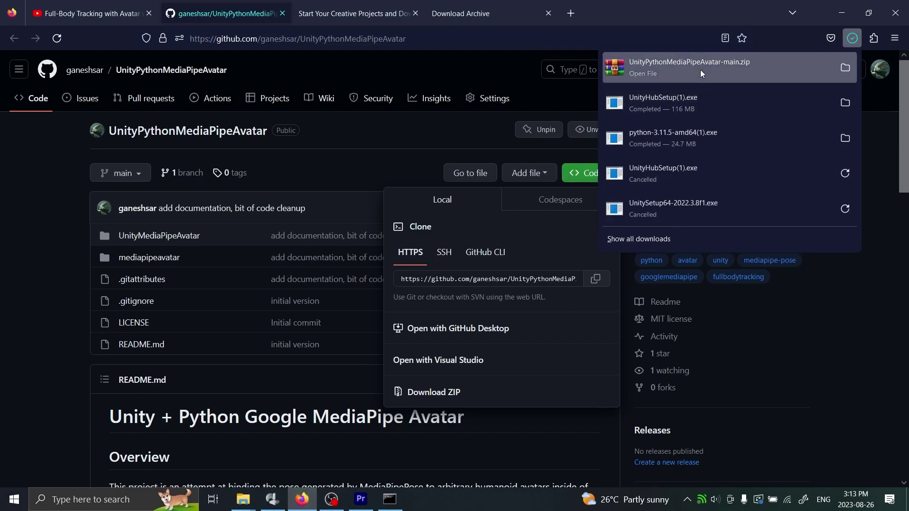
- Extract UnityPythonMediaPipeAvatar-main from the ZIP into the desktop Install Folder with WinRAR
left_click(701, 69)
left_click(902, 4)
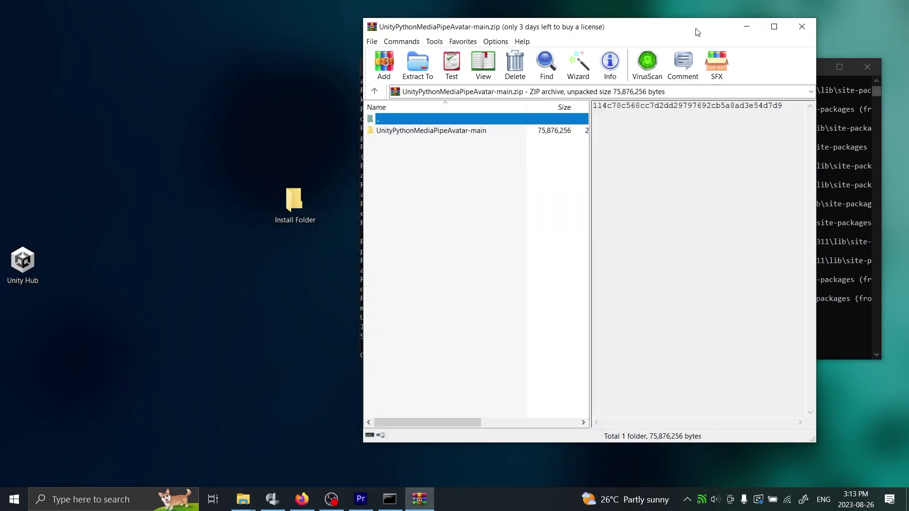
left_click_drag(697, 31, 740, 53)
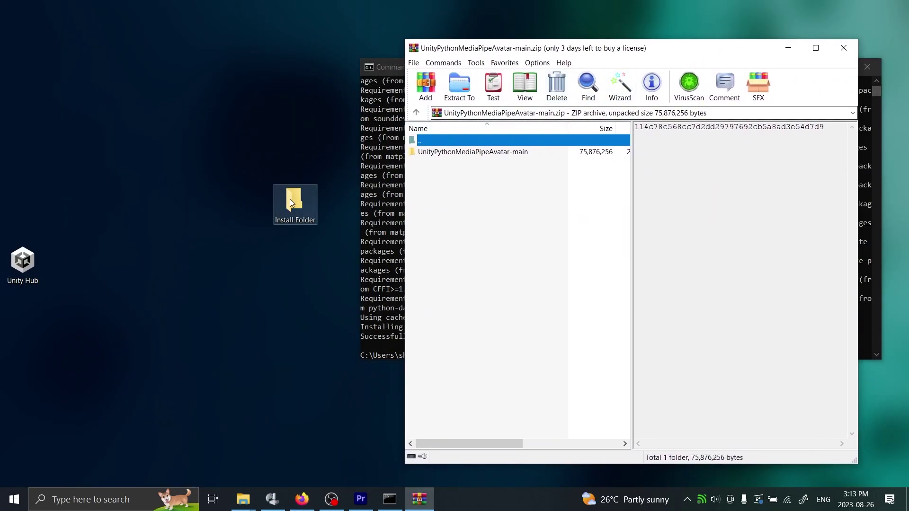
left_click(501, 152)
left_click_drag(489, 154, 417, 174)
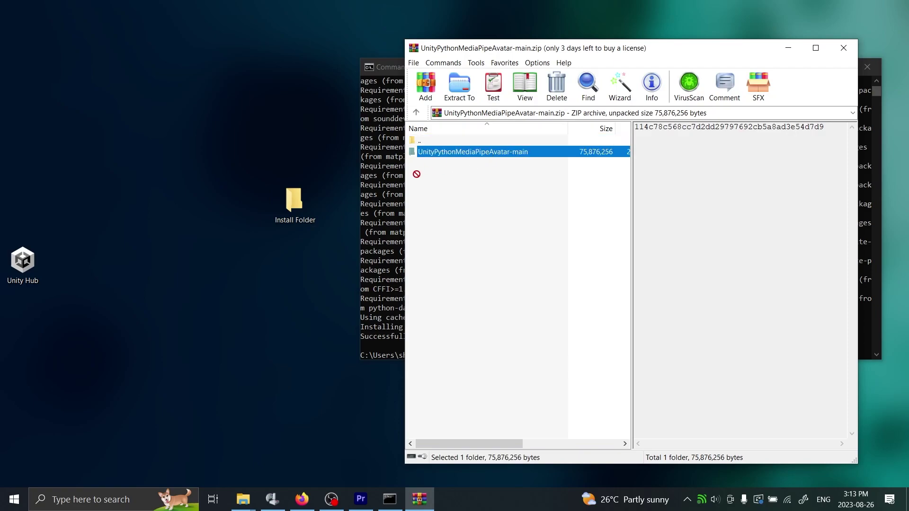
left_click_drag(347, 187, 300, 209)
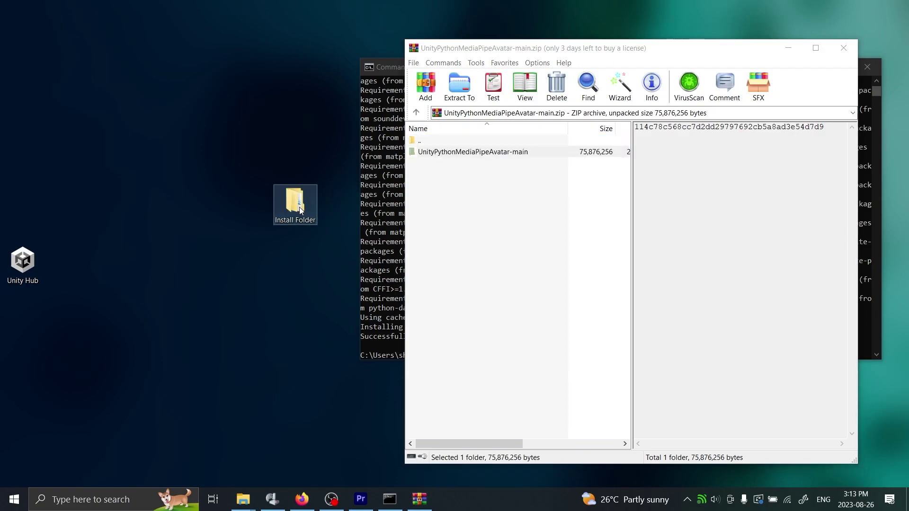
- Browse the extracted mediapipeavatar and UnityMediaPipeAvatar folders, then return to Install Folder
double_click(300, 210)
double_click(250, 197)
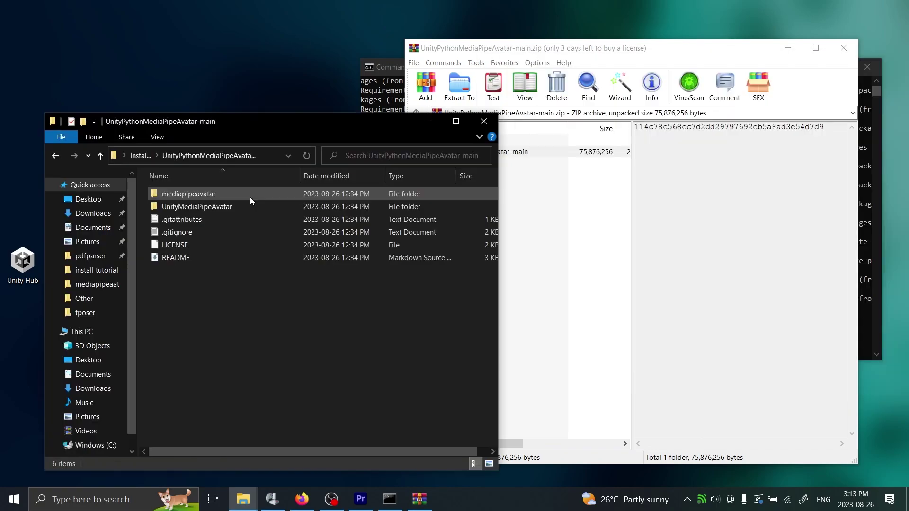
double_click(178, 193)
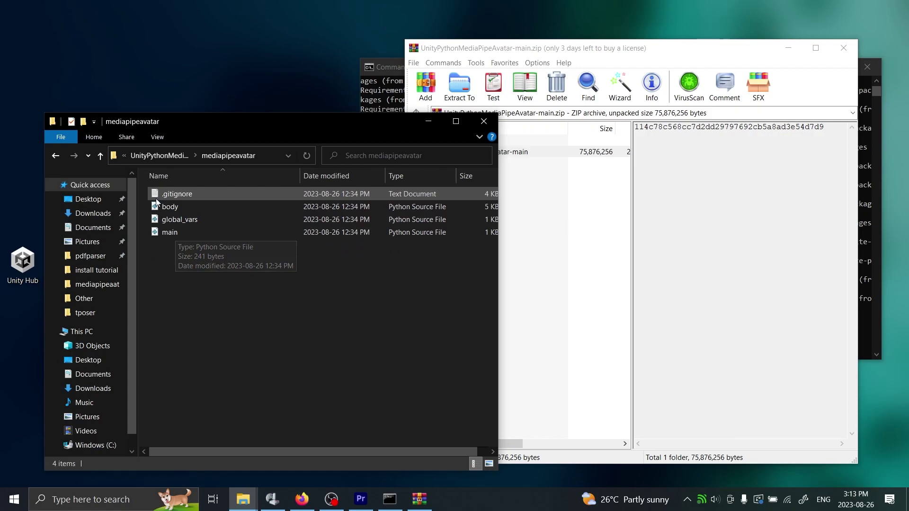
left_click(161, 156)
double_click(208, 206)
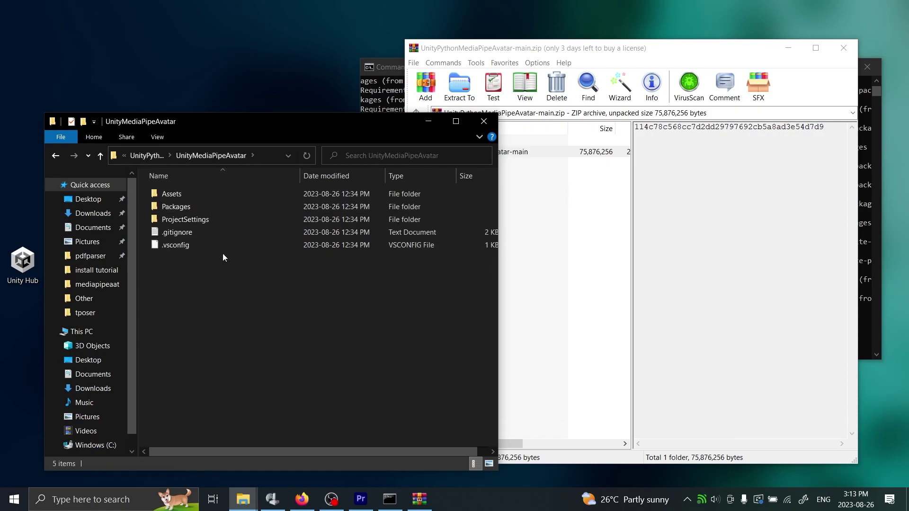
left_click(150, 156)
left_click(141, 156)
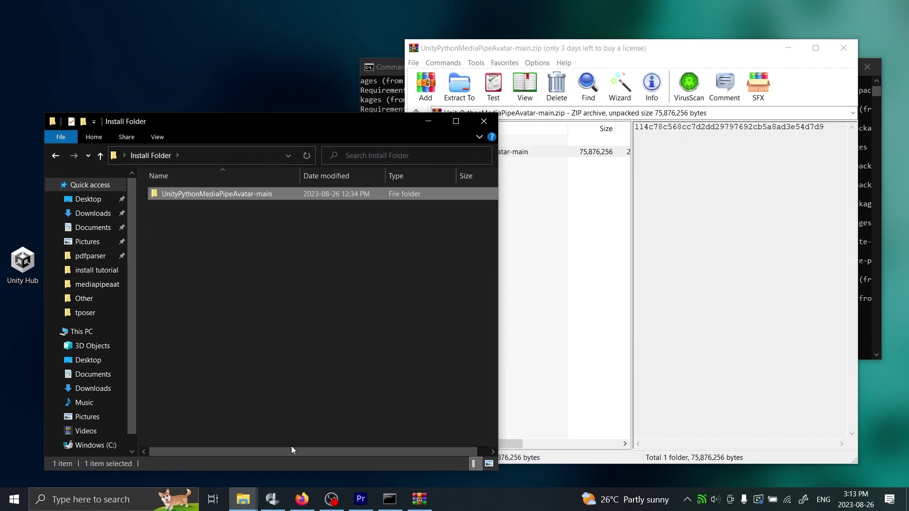
- Locate the README step 'Run main.py using Python.', then minimize Firefox
left_click(303, 500)
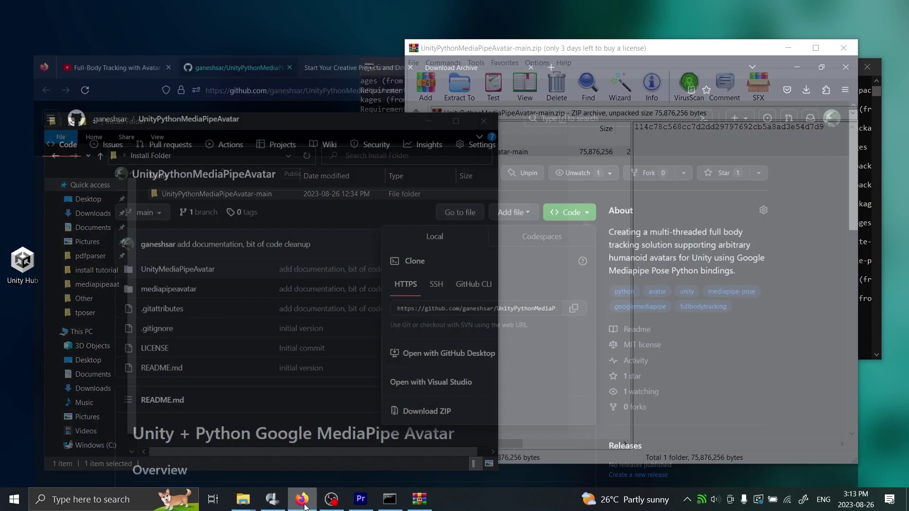
left_click(1, 337)
scroll(1, 337, "down", 9)
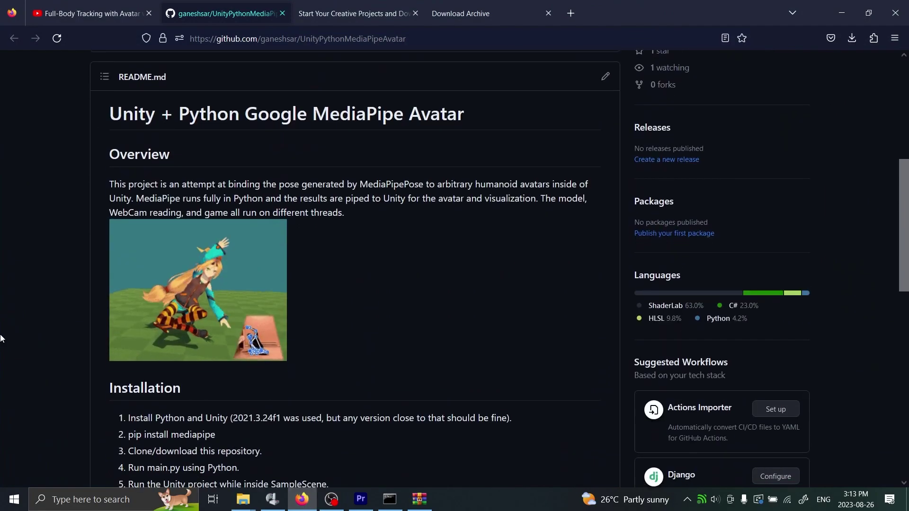
scroll(1, 338, "down", 2)
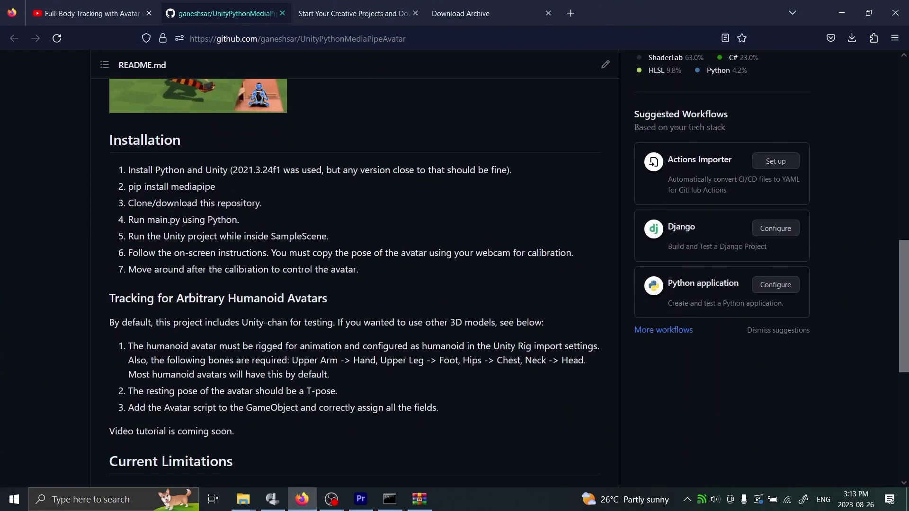
triple_click(163, 220)
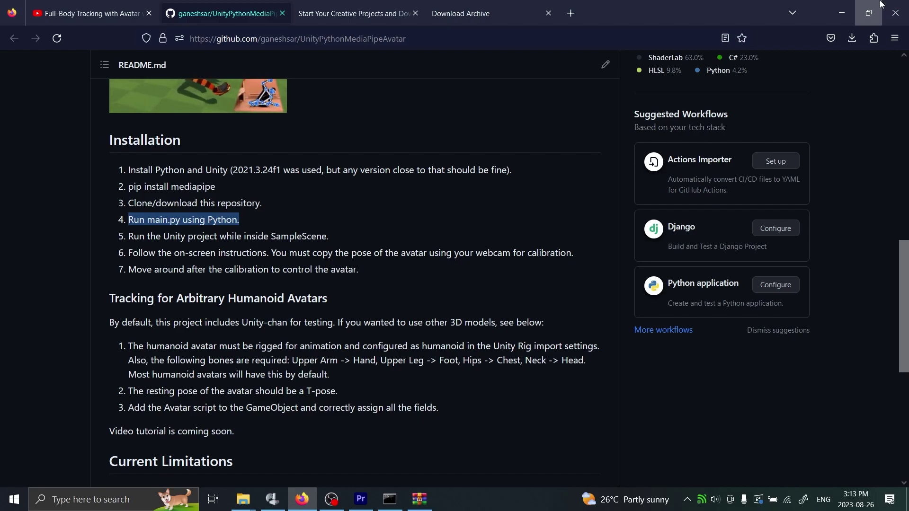
left_click(837, 9)
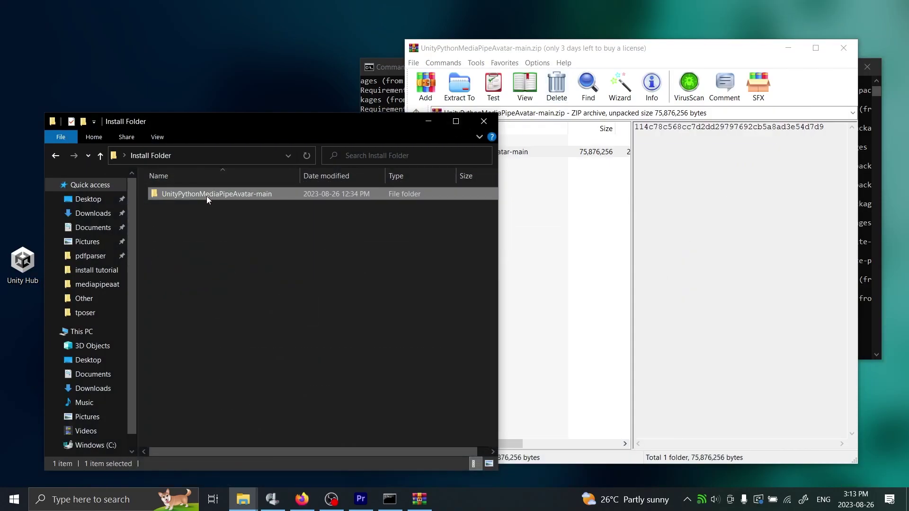
- Open the mediapipeavatar folder, select main.py, and bring Command Prompt forward
double_click(191, 194)
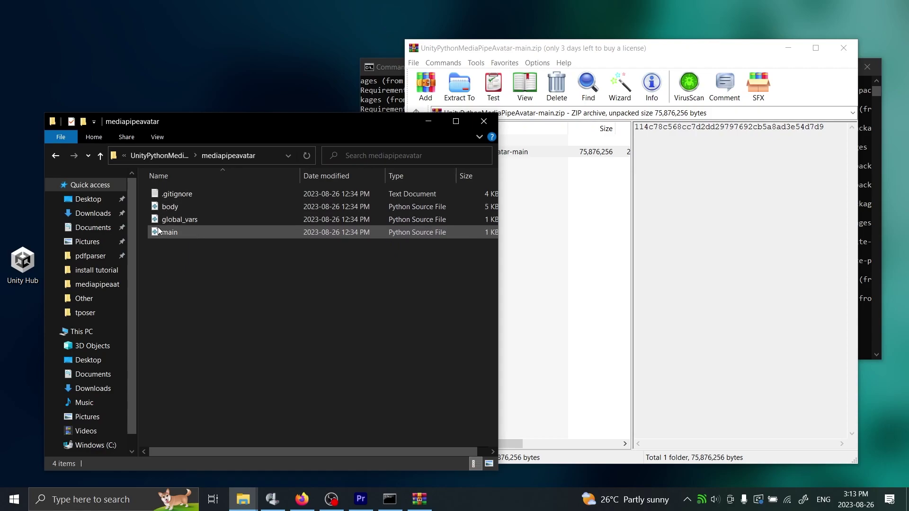
left_click(230, 232)
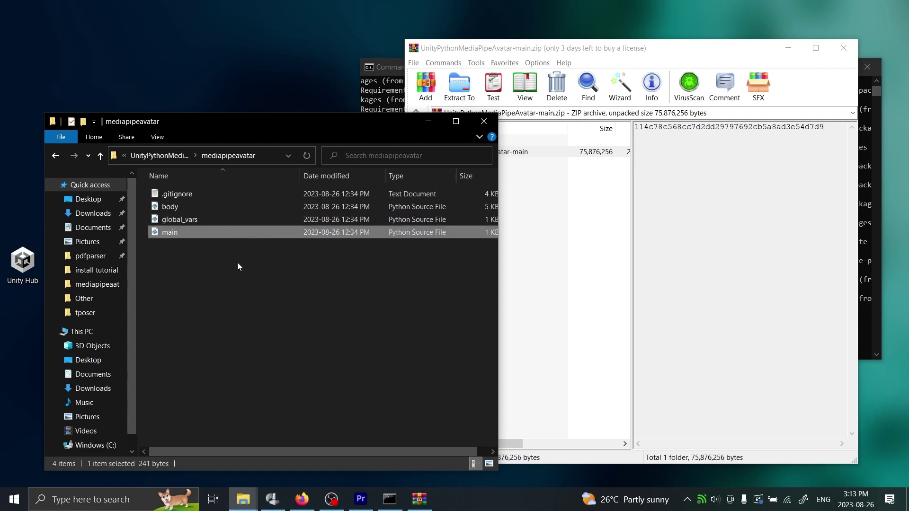
left_click(393, 501)
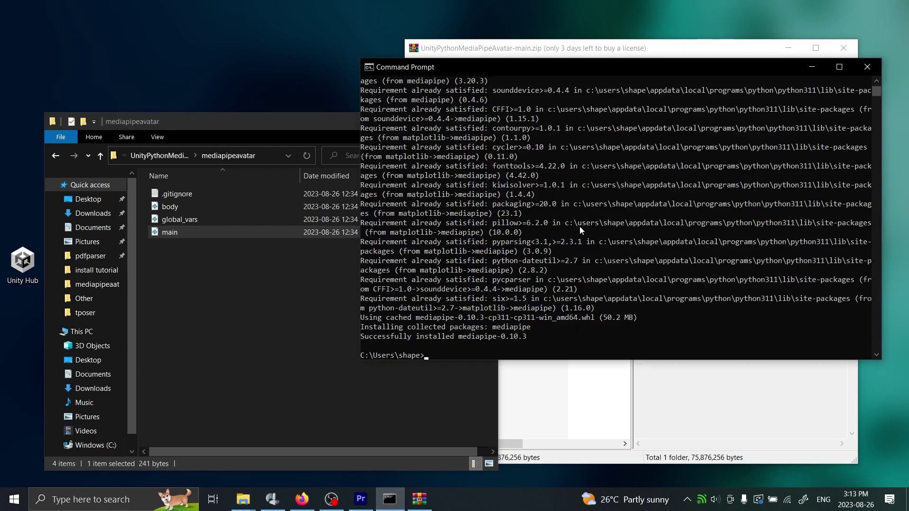
left_click_drag(561, 68, 584, 44)
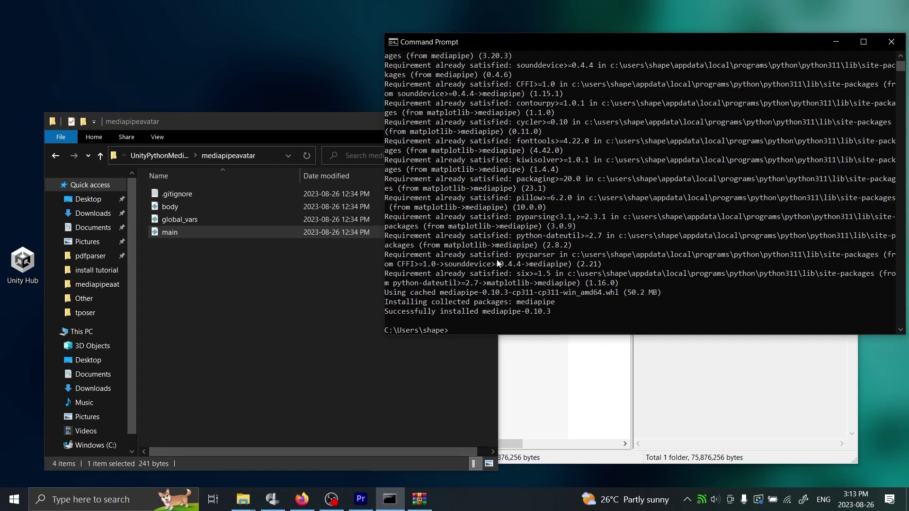
- Change Command Prompt's directory to the copied mediapipeavatar folder path with cd
left_click(265, 160)
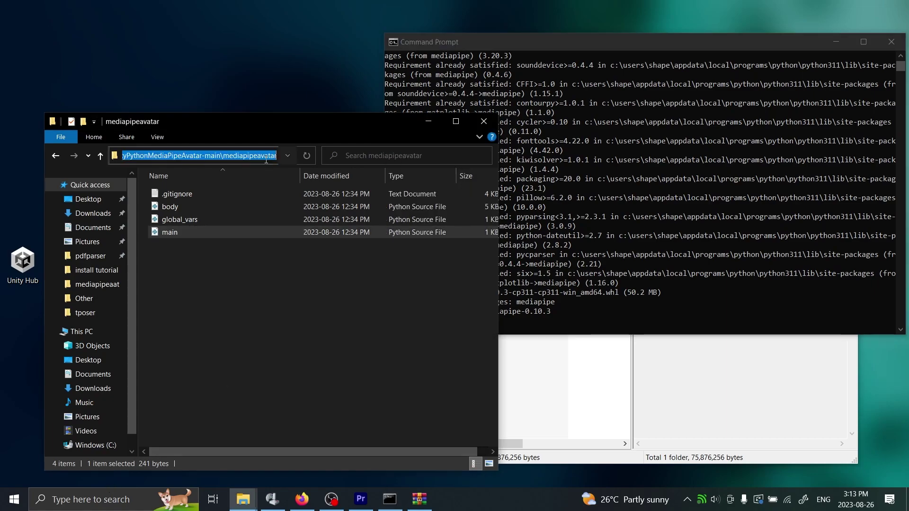
left_click(686, 266)
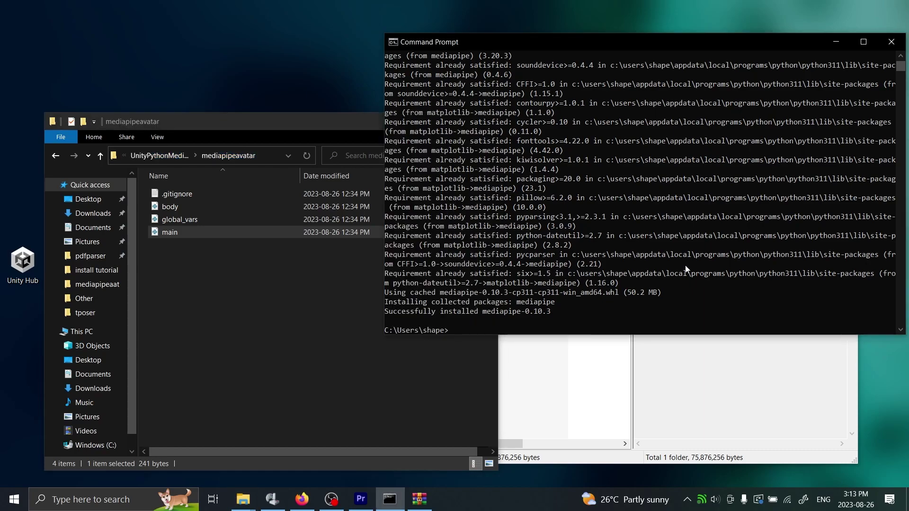
type("cd")
type("C:\\Users\\shape\\OneDrive\\Desktop\\Install Folder\\UnityPythonMediaPipeAvatar-main\\mediapipeavatar")
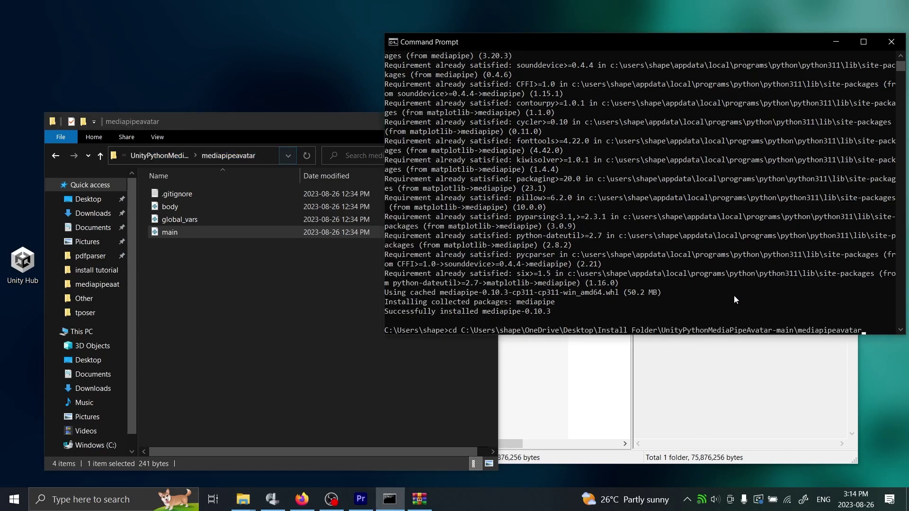
key("Return")
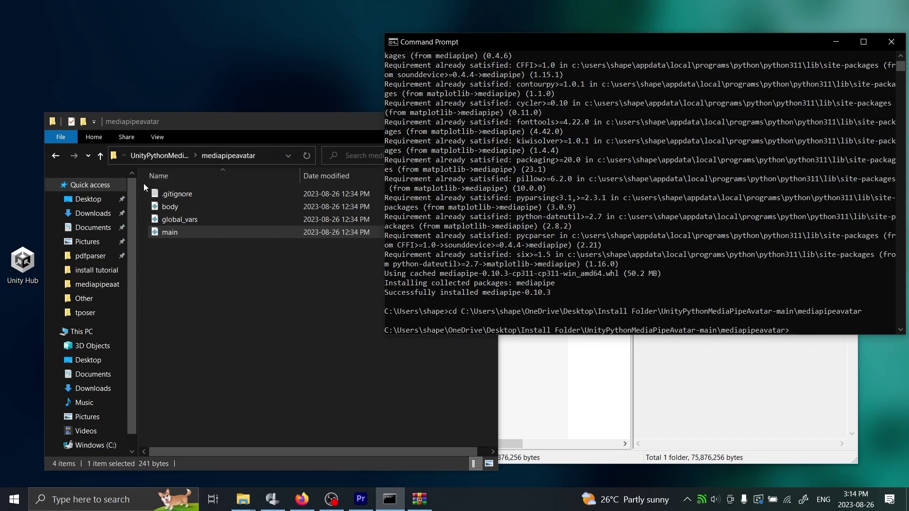
- Run main.py with py to start webcam capture at 30 fps
left_click(676, 255)
type("py main.py")
key("Return")
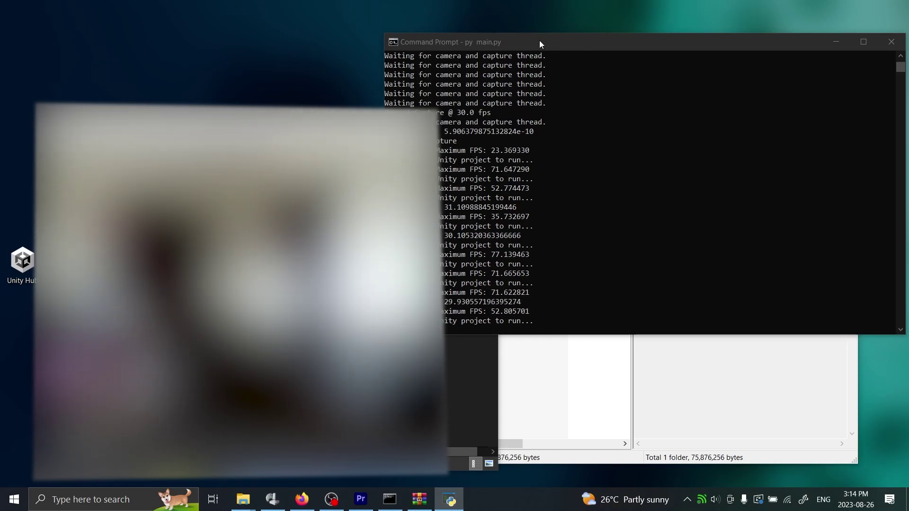
- Move the main.py tracker console aside, then close it along with its camera window
left_click_drag(538, 41, 604, 24)
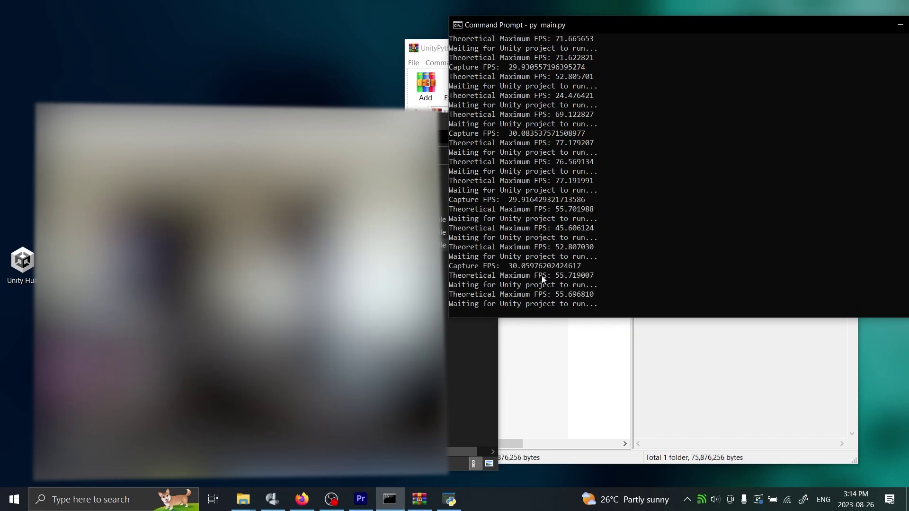
left_click_drag(616, 24, 523, 12)
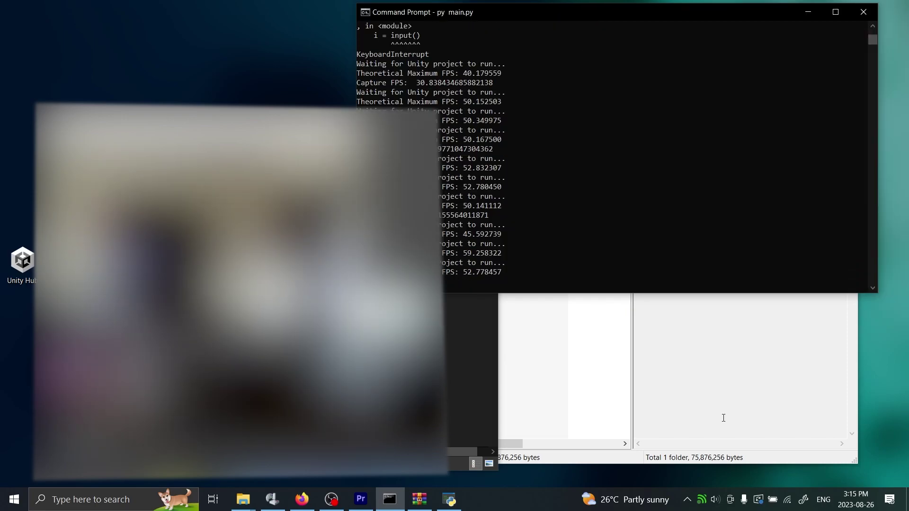
left_click(864, 12)
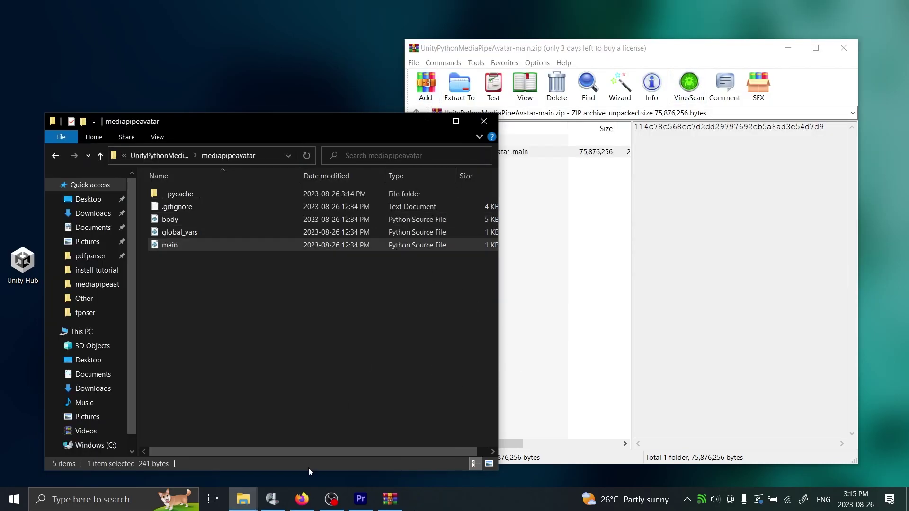
- Reread the README's step 5 on running the Unity project, then bring up the Unity Hub desktop shortcut's menu
left_click(302, 499)
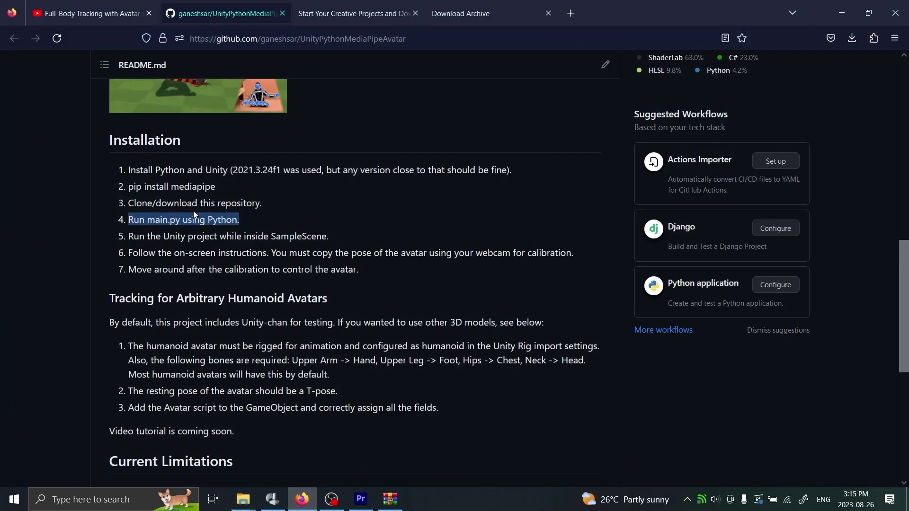
left_click(269, 236)
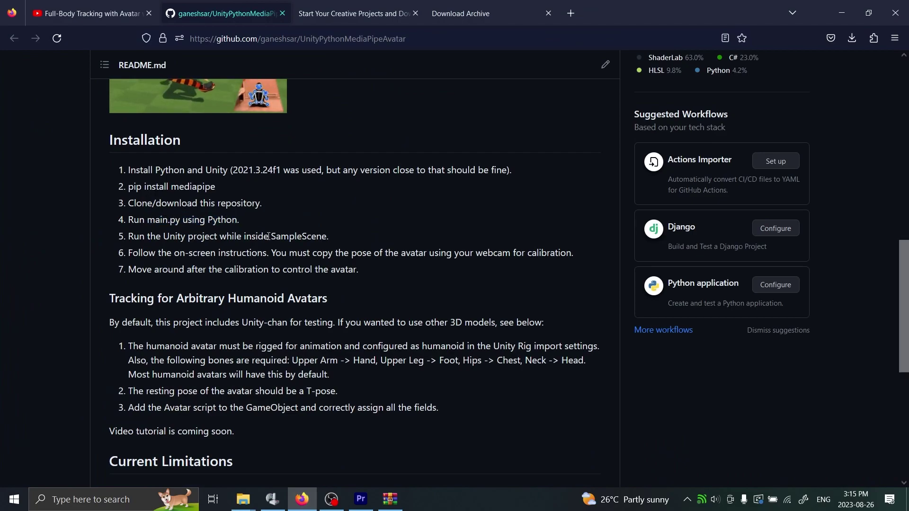
triple_click(175, 237)
left_click(349, 245)
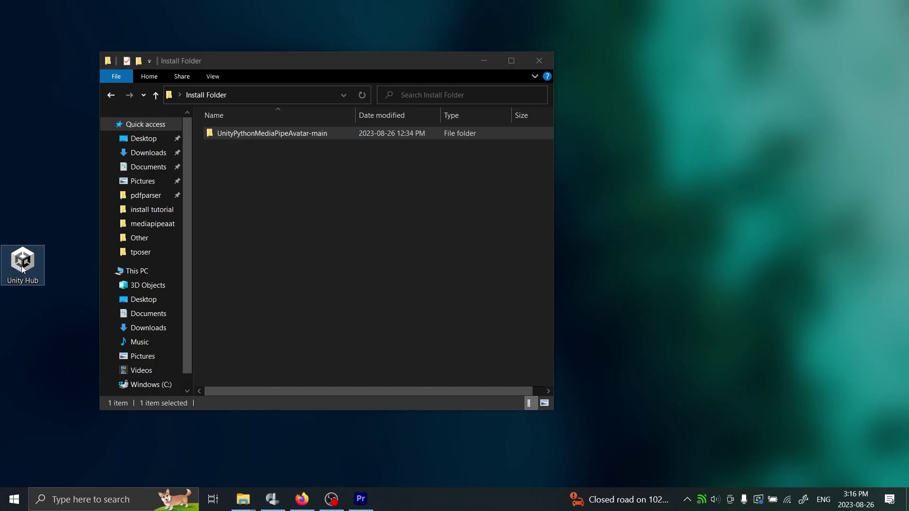
right_click(19, 264)
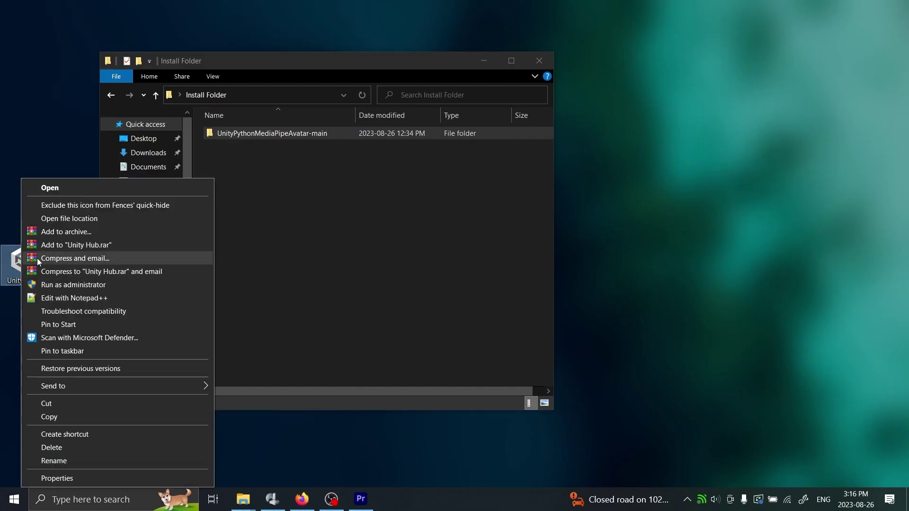
- Launch Unity Hub and open UnityMediaPipeAvatar from Desktop > Install Folder > UnityPythonMediaPipeAvatar-main
left_click(80, 191)
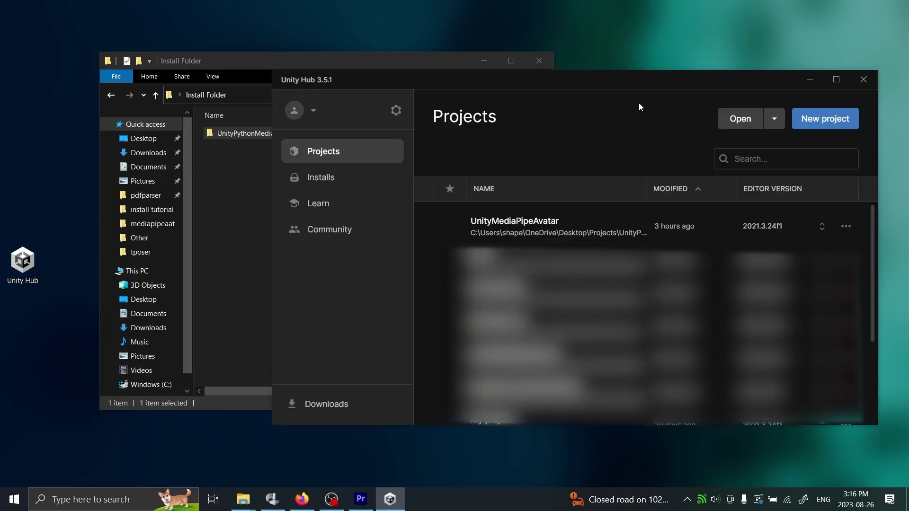
left_click(740, 126)
left_click(410, 100)
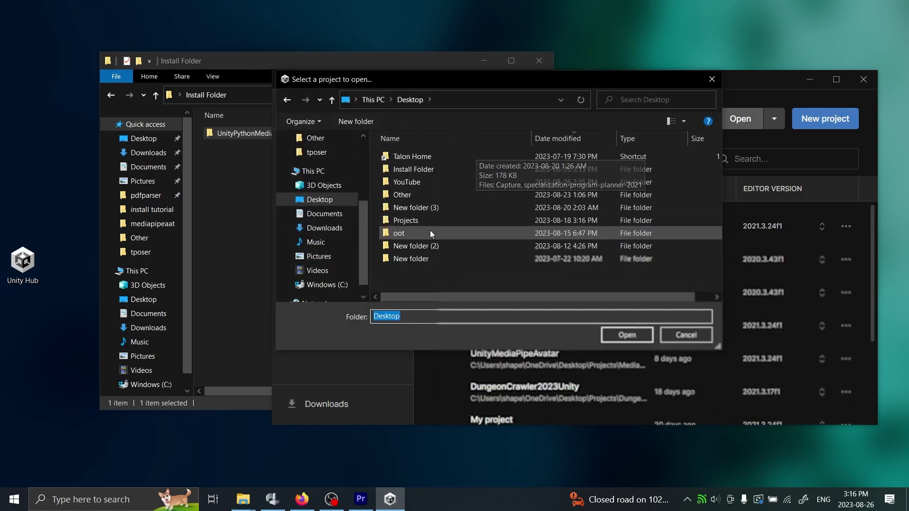
double_click(467, 169)
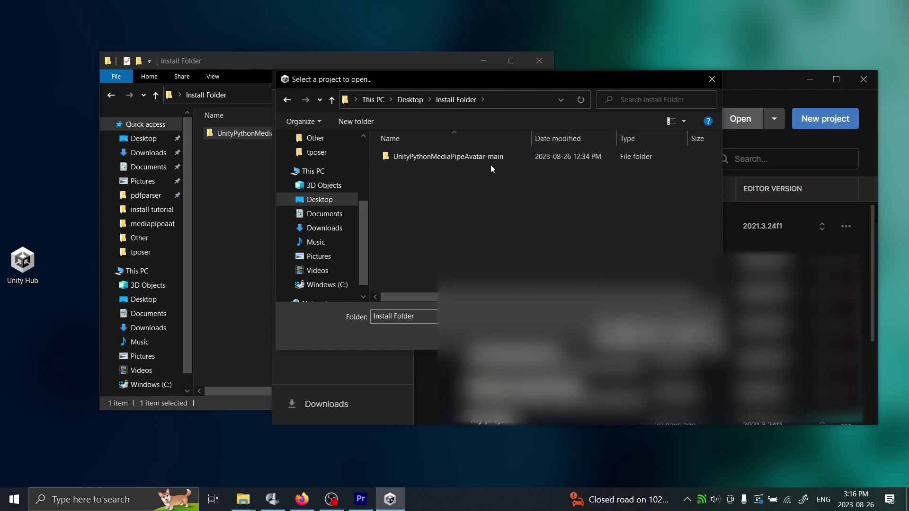
double_click(521, 157)
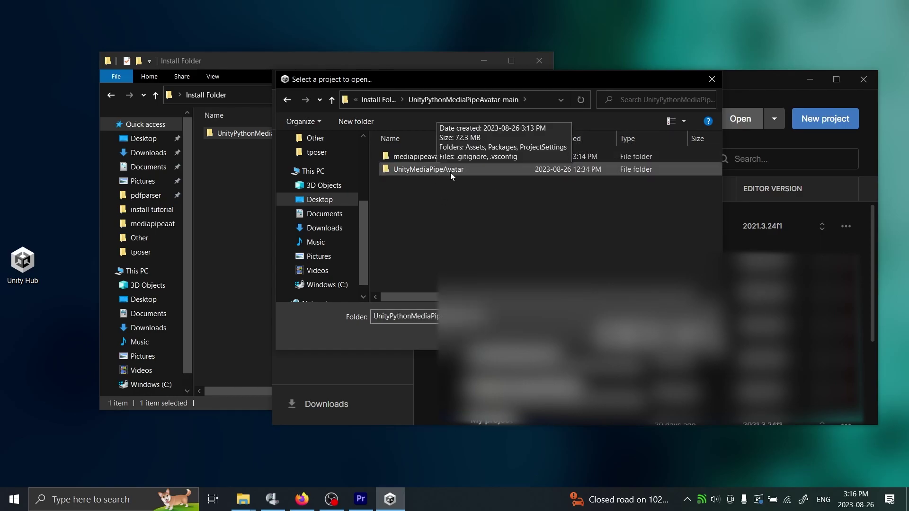
left_click(484, 170)
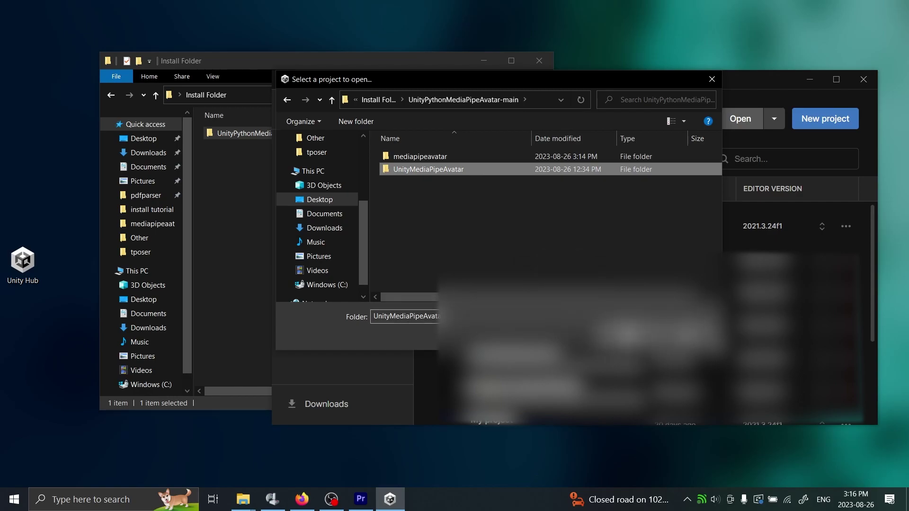
key("Return")
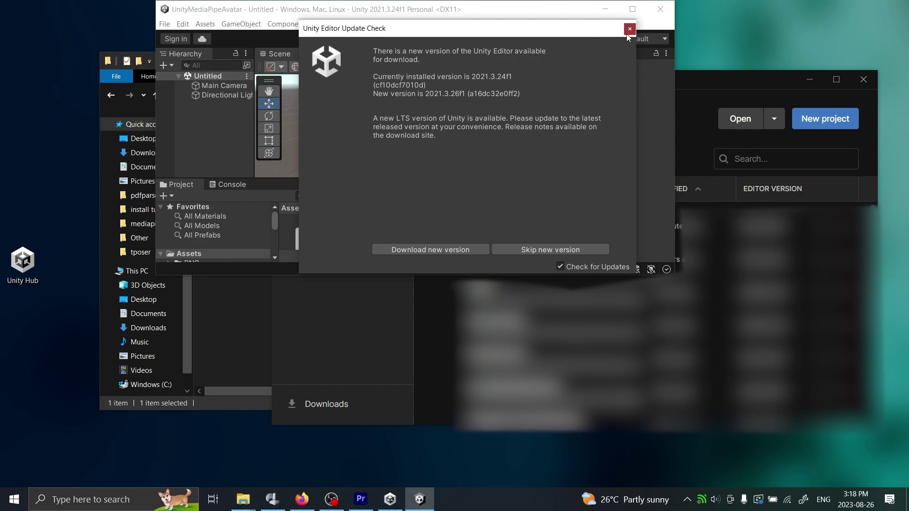
- Close the Unity Editor Update Check notice and maximize the editor window
left_click(629, 29)
left_click(632, 9)
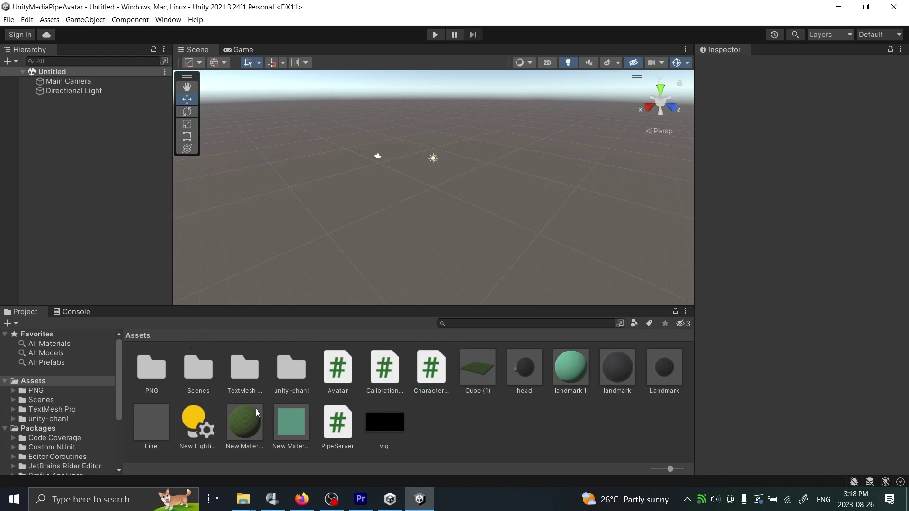
- Open SampleScene from Assets/Scenes and orbit the Scene view to look down on the avatar
double_click(198, 374)
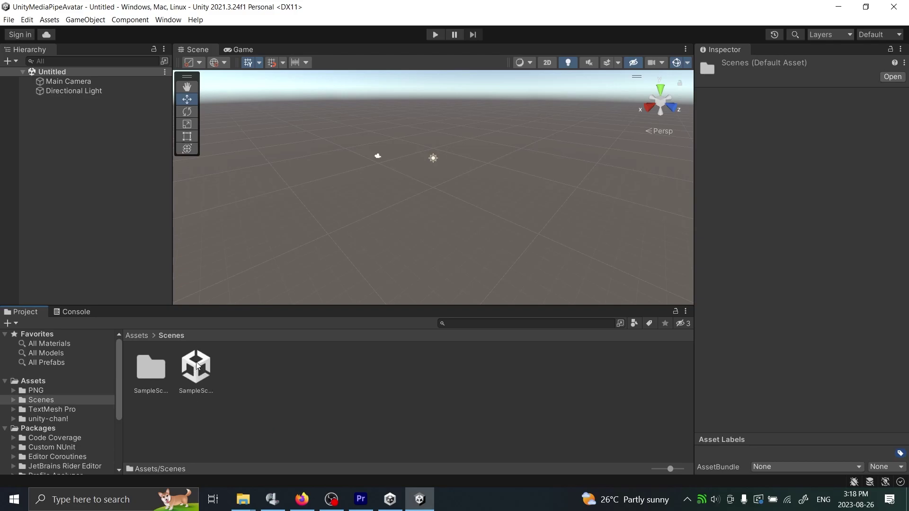
right_click(192, 377)
left_click(192, 377)
right_click(191, 377)
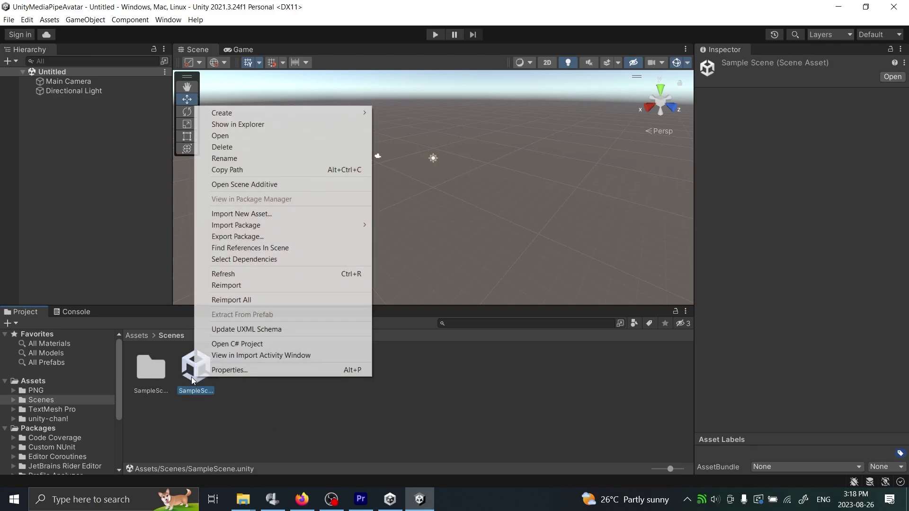
left_click(263, 138)
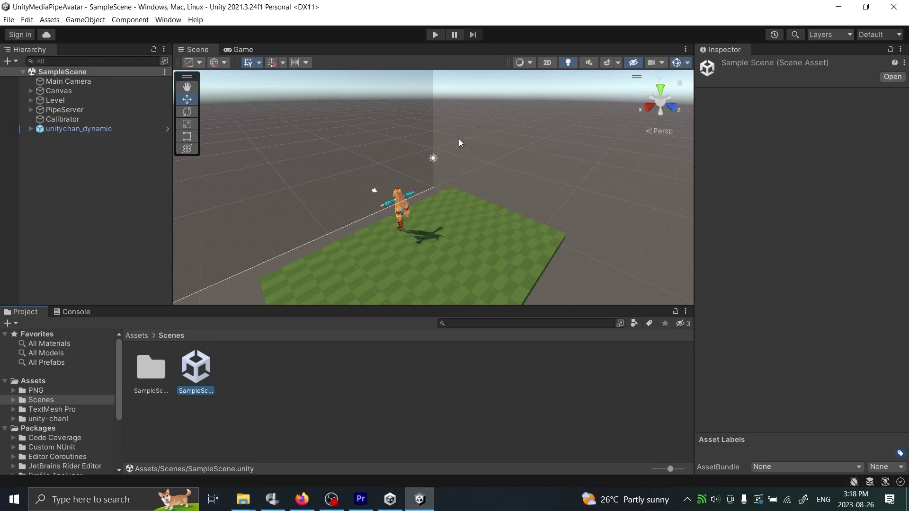
left_click_drag(459, 138, 746, 134, "alt")
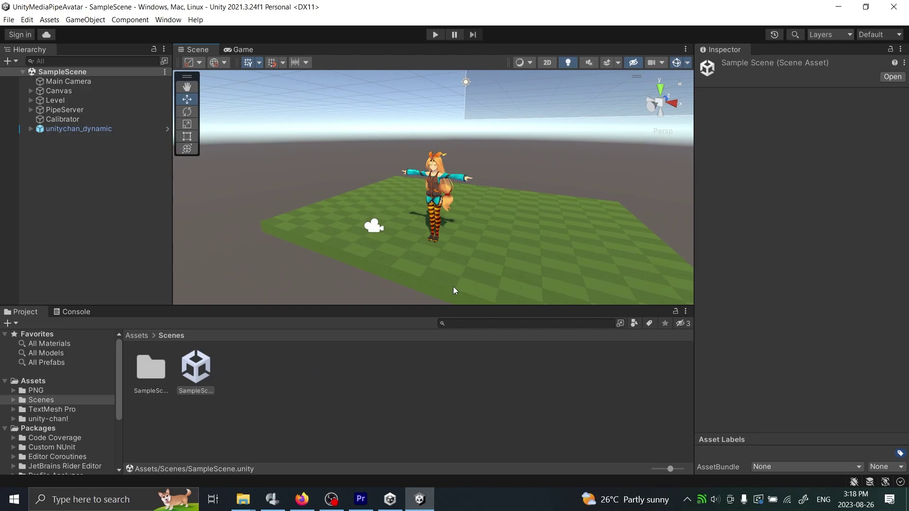
- Review the README installation steps in Firefox, ending on 'Run main.py using Python'
mouse_move(302, 499)
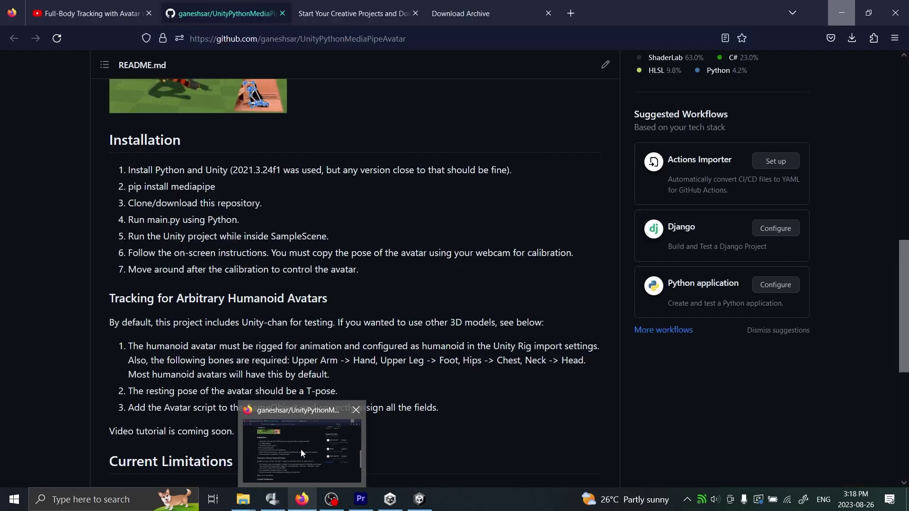
left_click(300, 450)
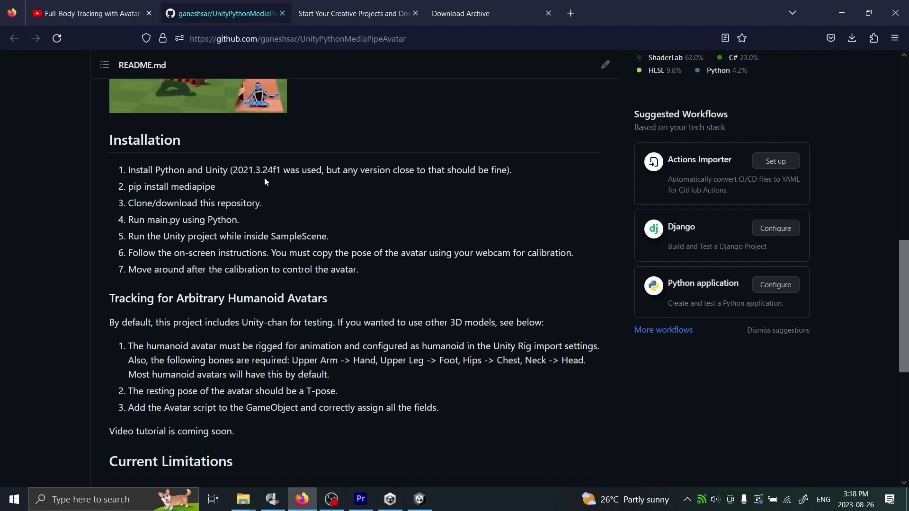
triple_click(173, 183)
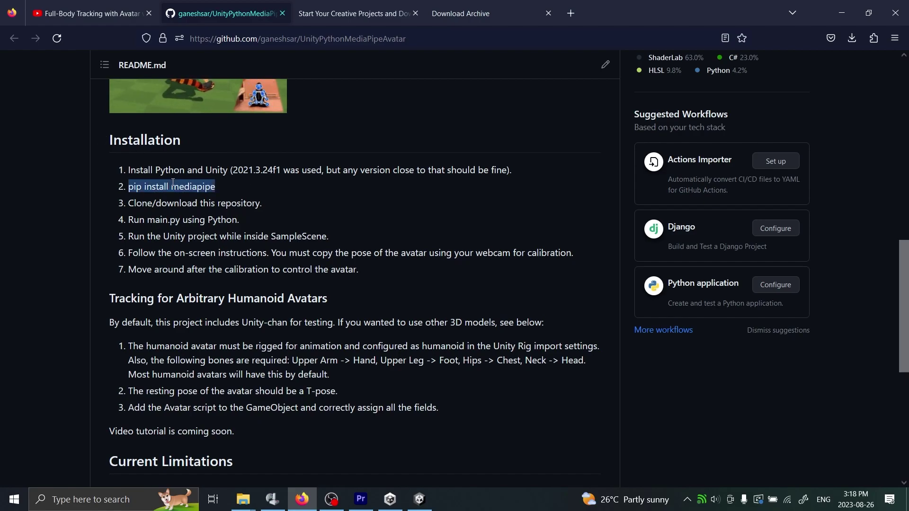
triple_click(222, 207)
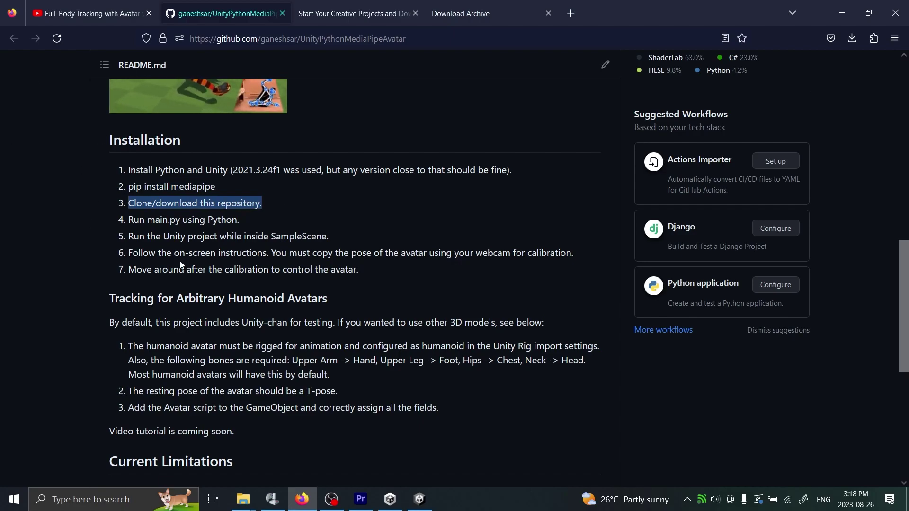
triple_click(215, 221)
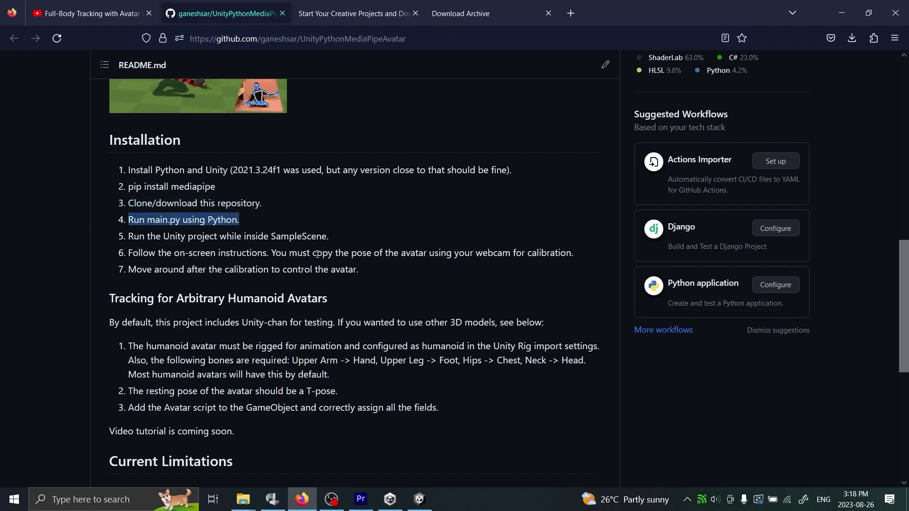
triple_click(301, 236)
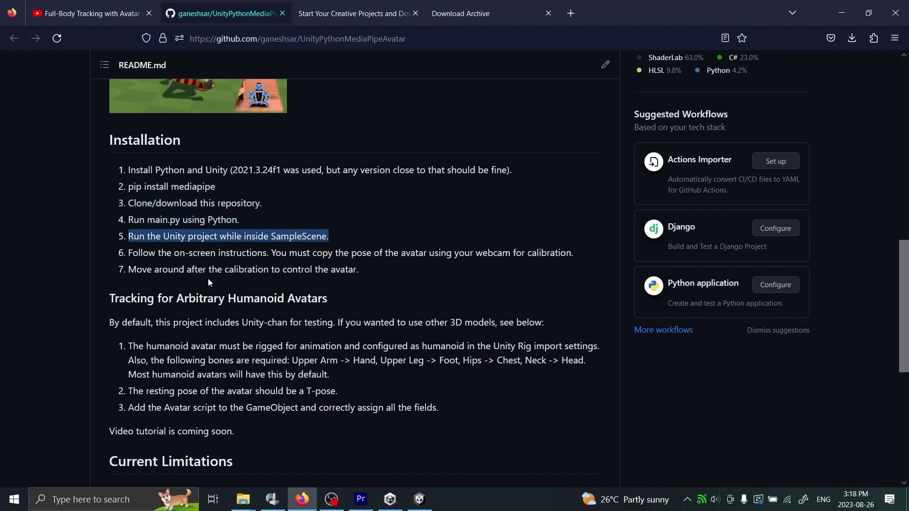
left_click(377, 275)
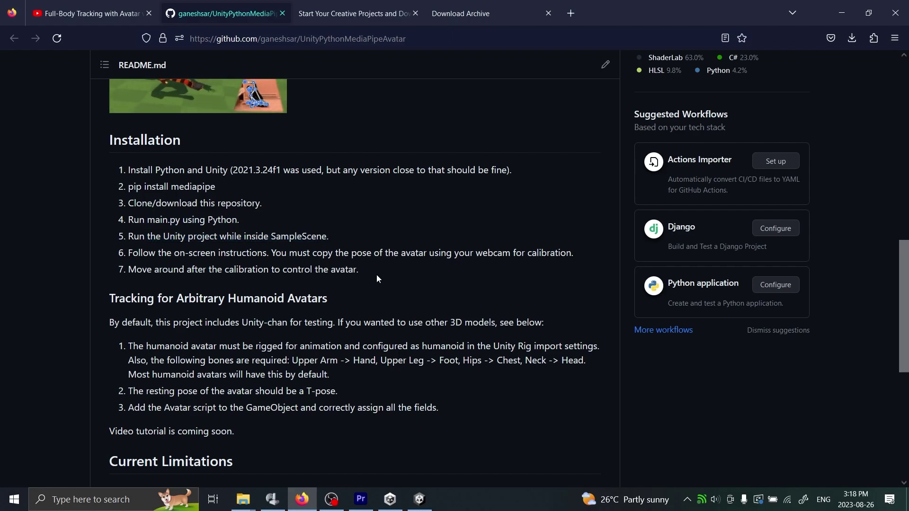
triple_click(222, 225)
left_click(238, 500)
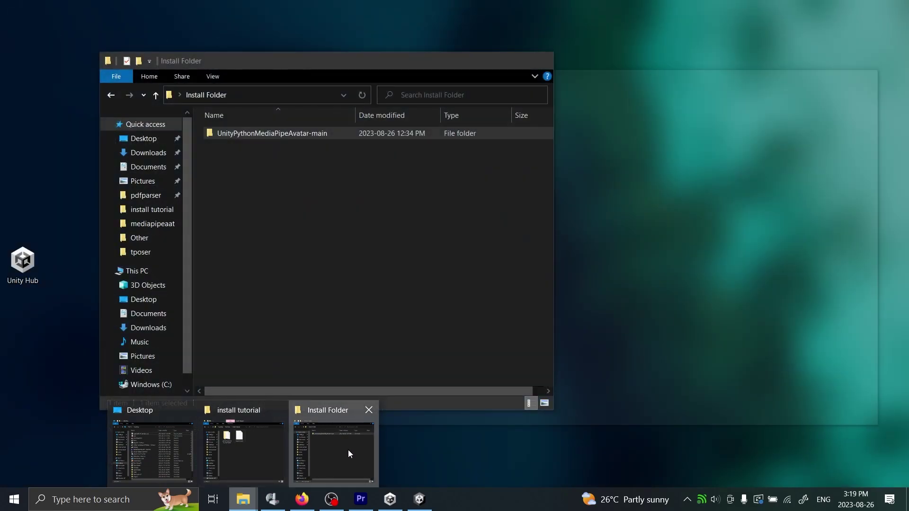
- Navigate File Explorer into UnityPythonMediaPipeAvatar-main\mediapipeavatar and expose its full folder path
left_click(348, 450)
double_click(331, 132)
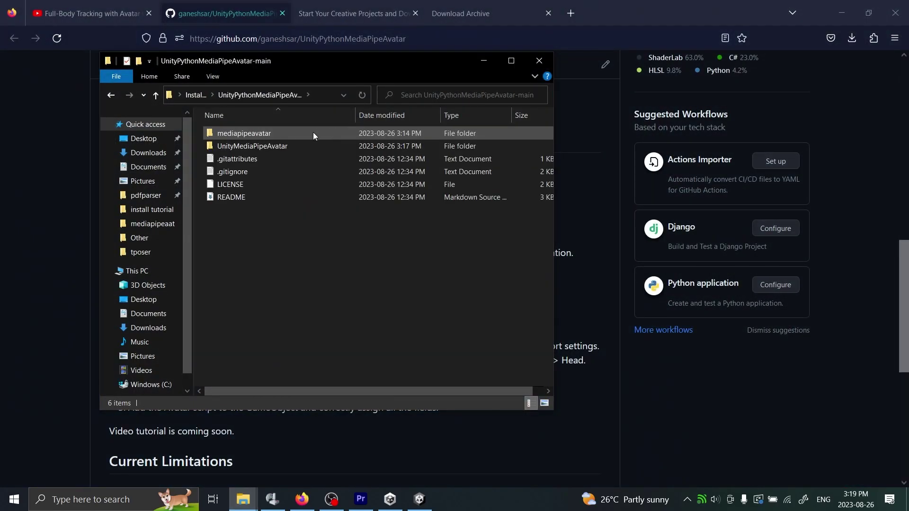
double_click(300, 133)
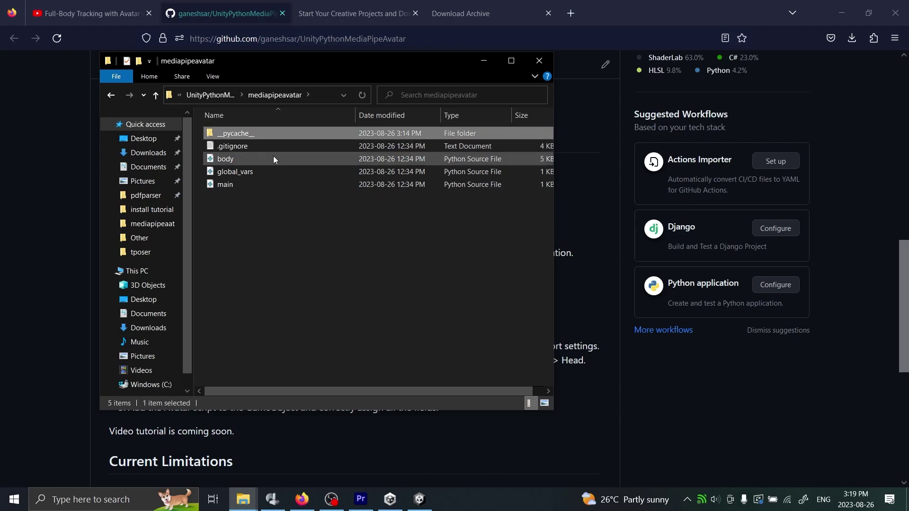
left_click(230, 184)
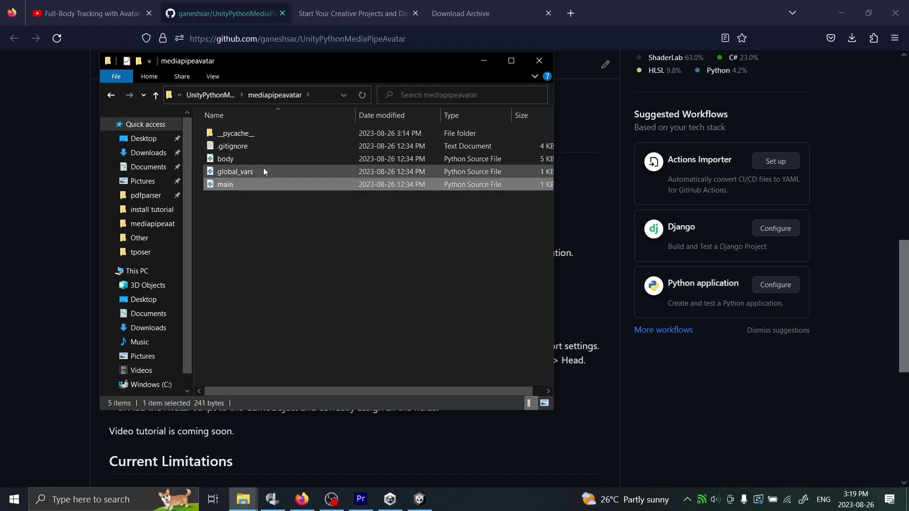
left_click(323, 101)
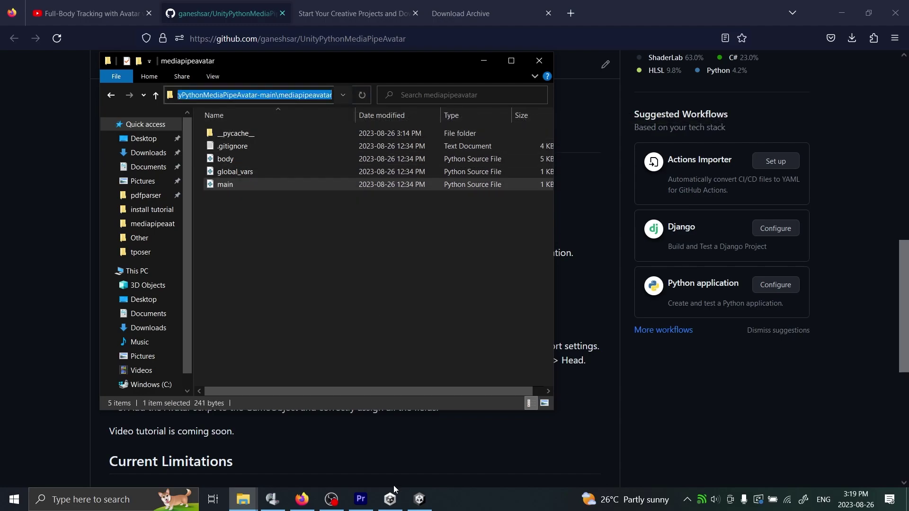
- In a new Command Prompt, cd to the pasted mediapipeavatar path and run 'py main.py'
left_click(135, 501)
type("cmd")
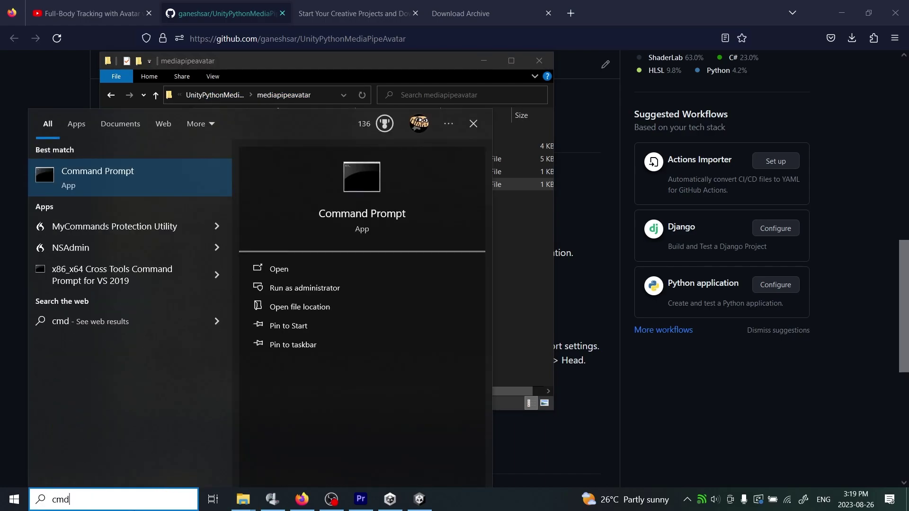
key("Return")
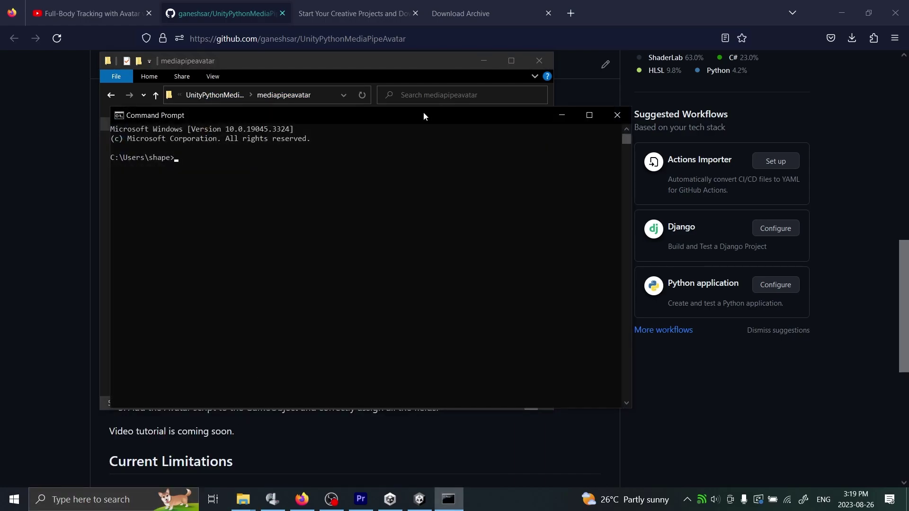
left_click_drag(423, 113, 662, 126)
type("cd")
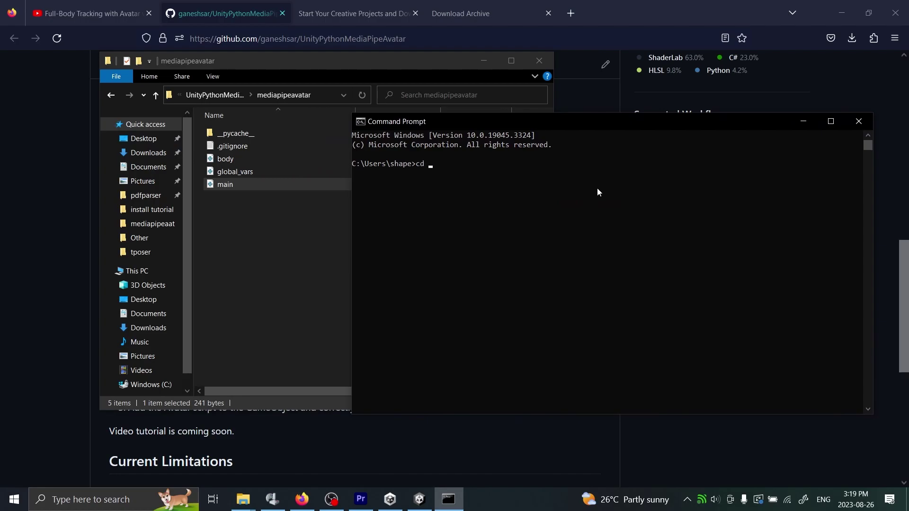
type("C:\\Users\\shape\\OneDrive\\Desktop\\Install Folder\\UnityPythonMediaPipeAvatar-main\\mediapipeavatar")
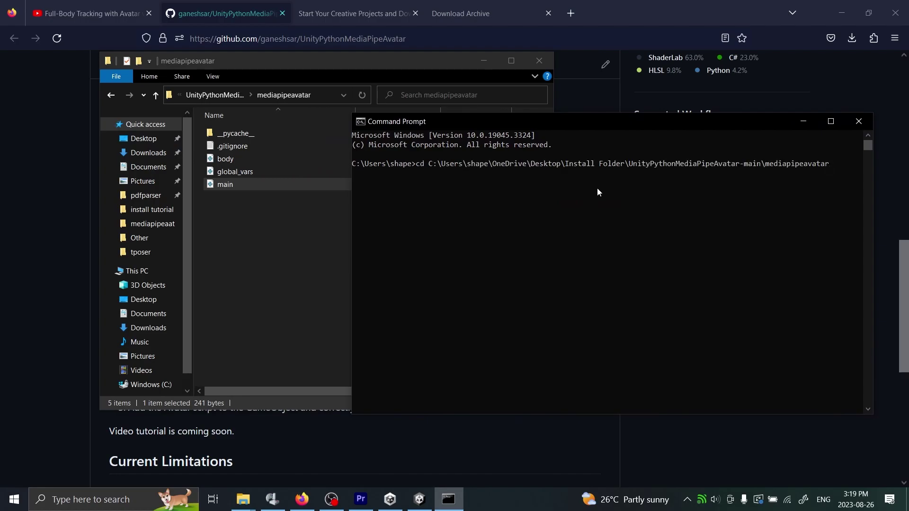
key("Return")
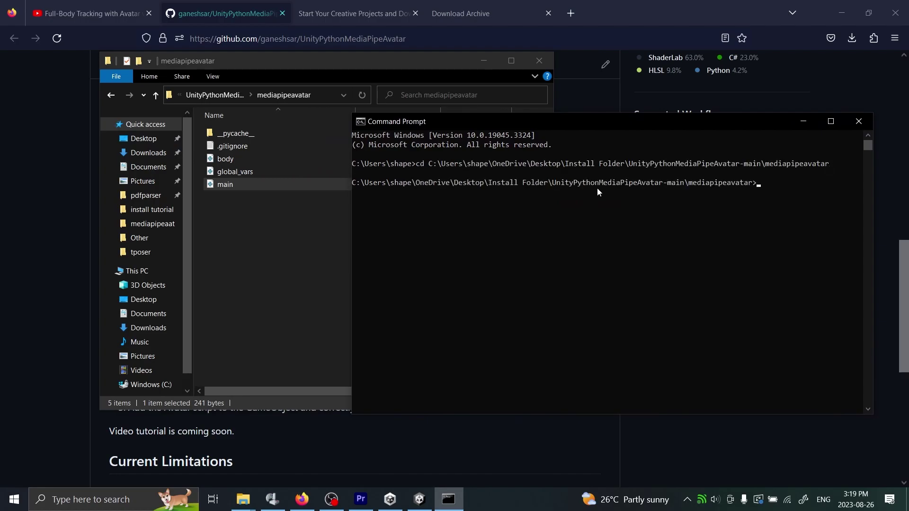
type("py main.py")
key("Return")
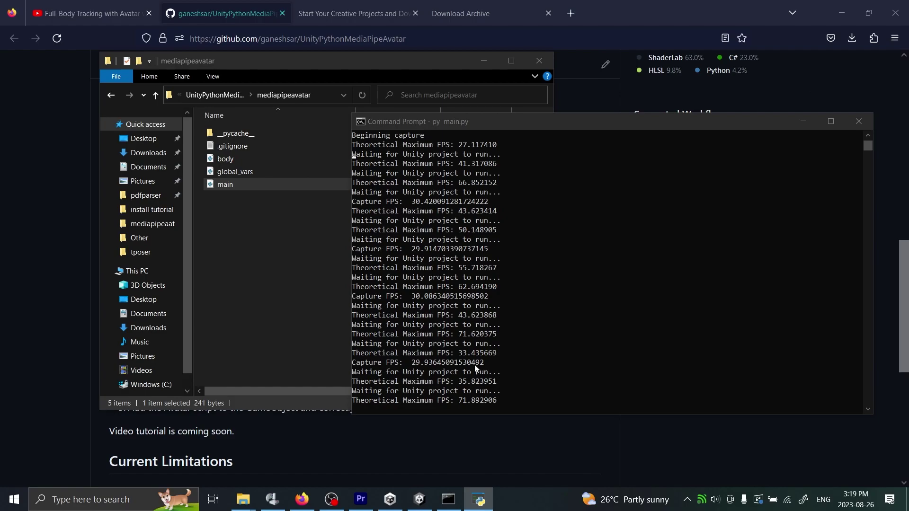
- Play SampleScene and check the Console's 'Waiting for connection' and 'Connected' messages
left_click(419, 500)
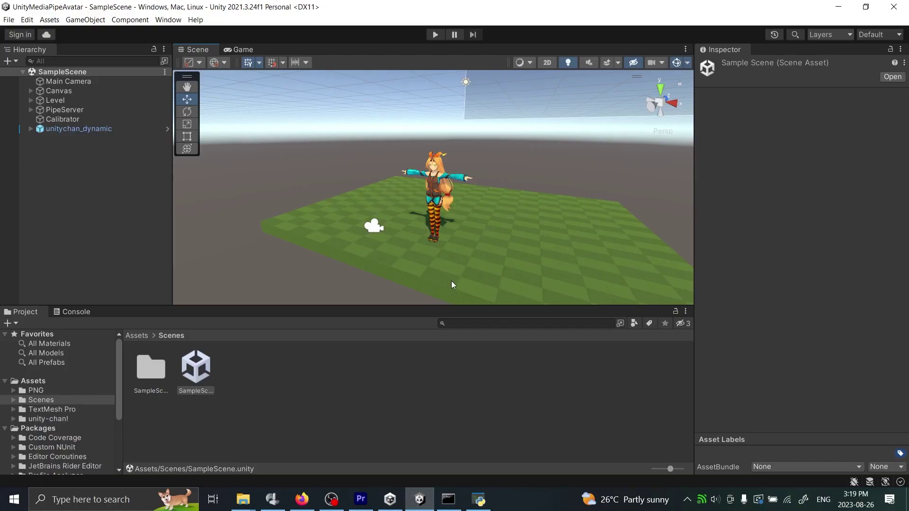
left_click(435, 35)
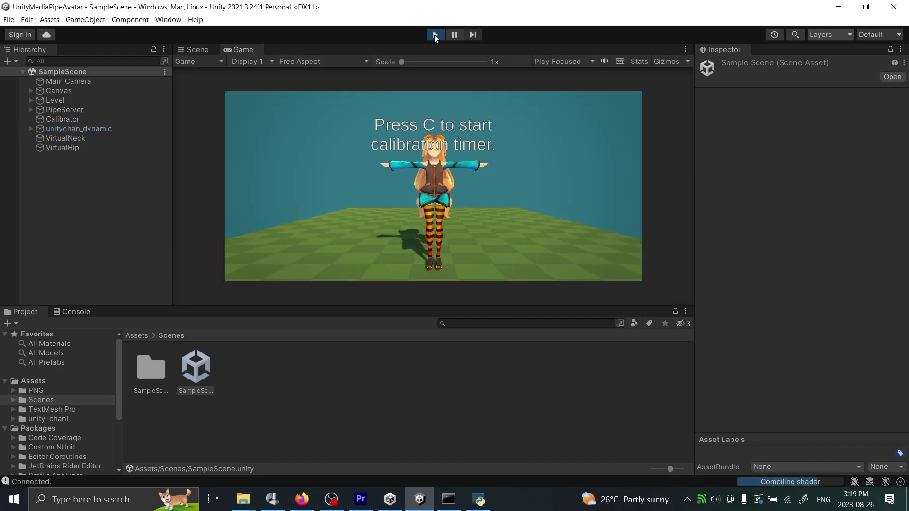
left_click(75, 313)
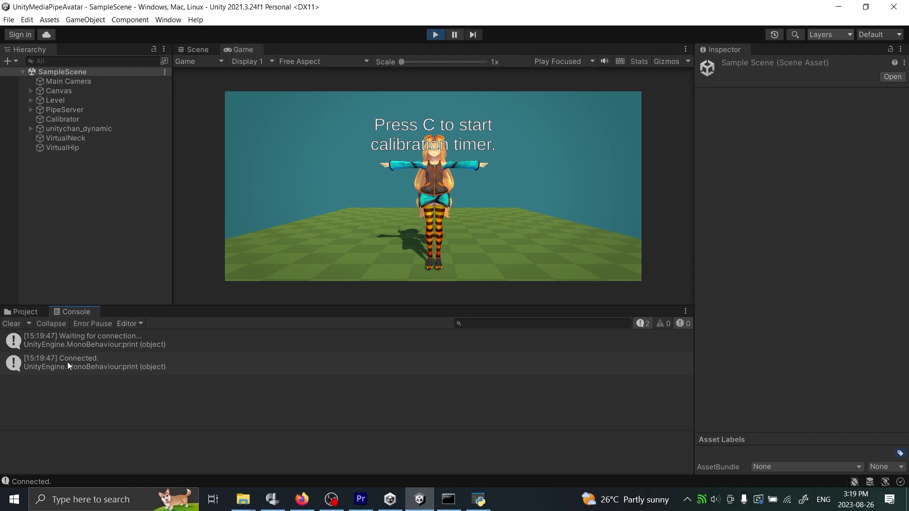
left_click(83, 339)
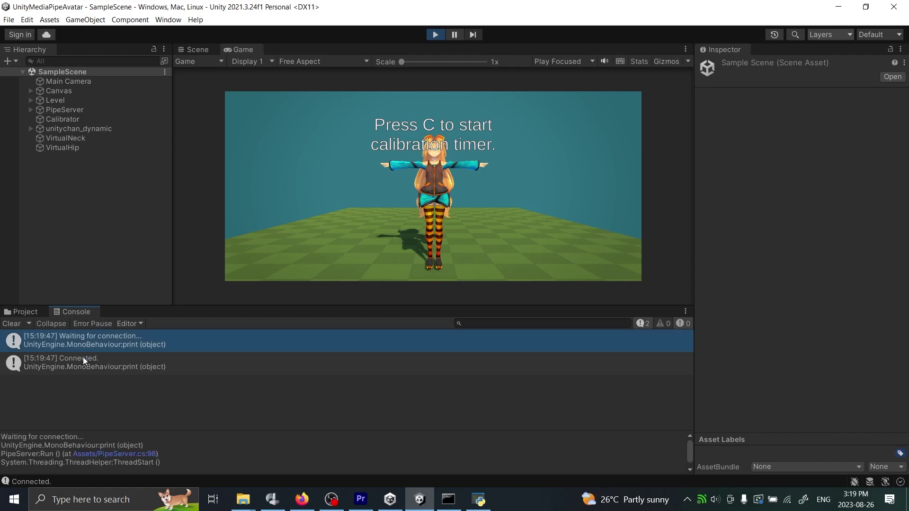
left_click(83, 360)
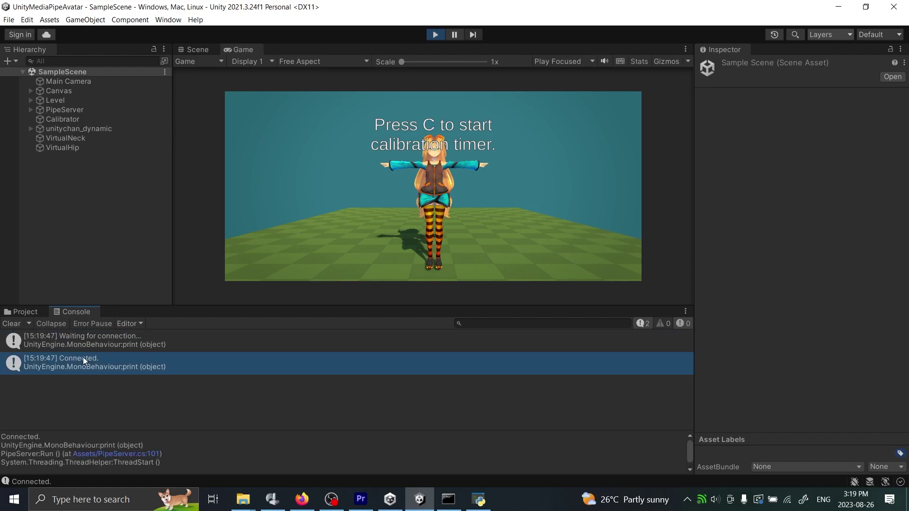
left_click(448, 499)
- Set the Game view to Play Maximized, press C to run calibration, then stop play mode
left_click(614, 75)
left_click(549, 59)
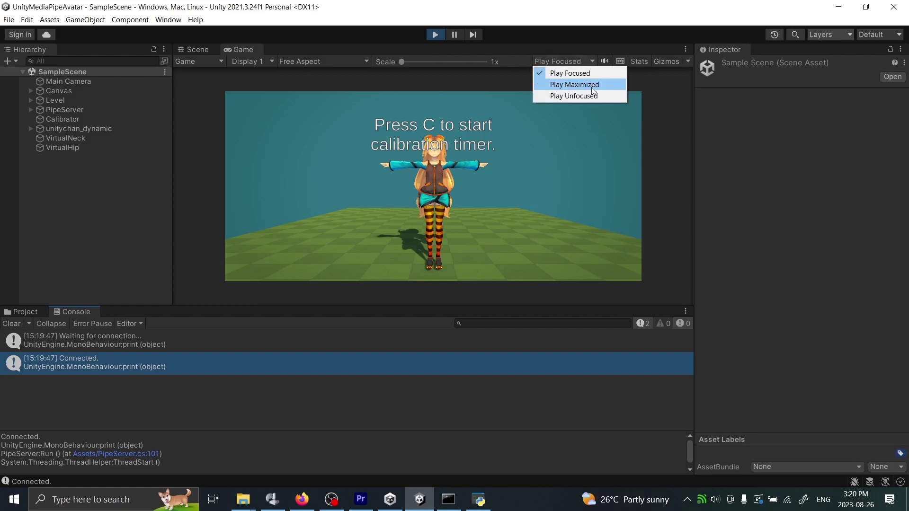
left_click(575, 84)
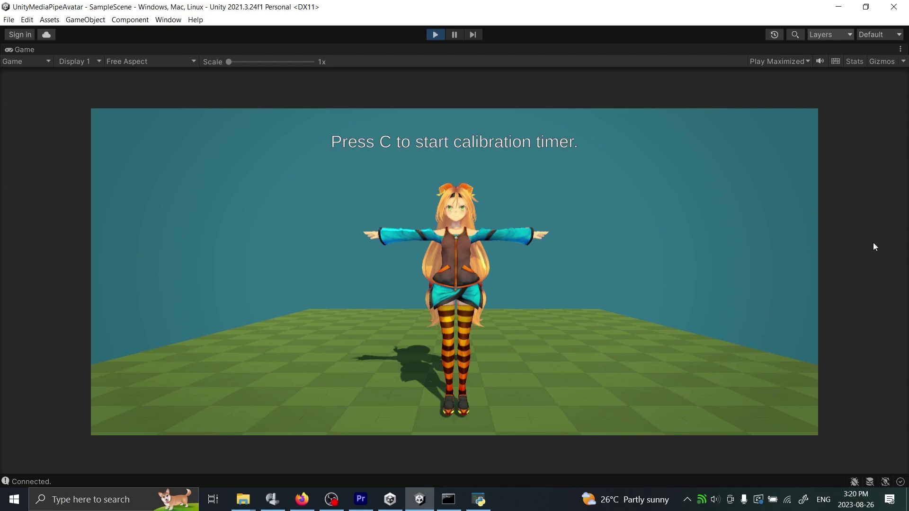
key("c")
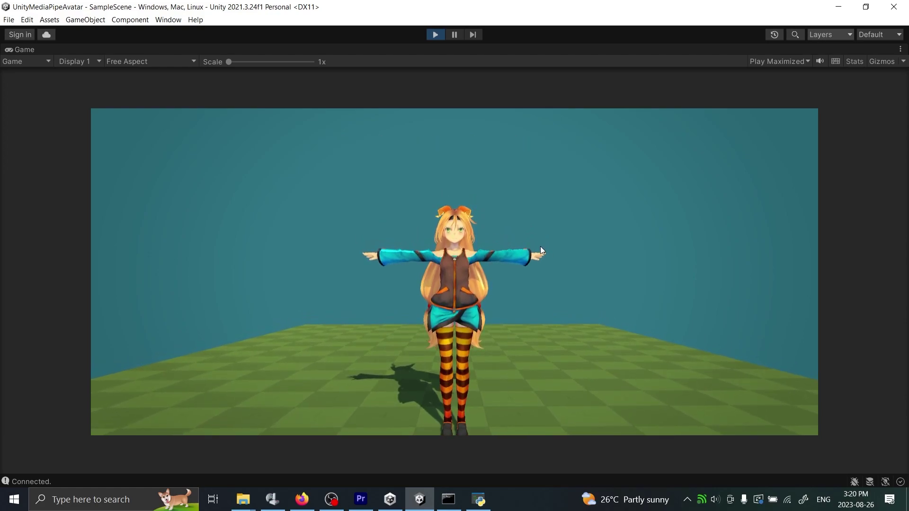
left_click(436, 35)
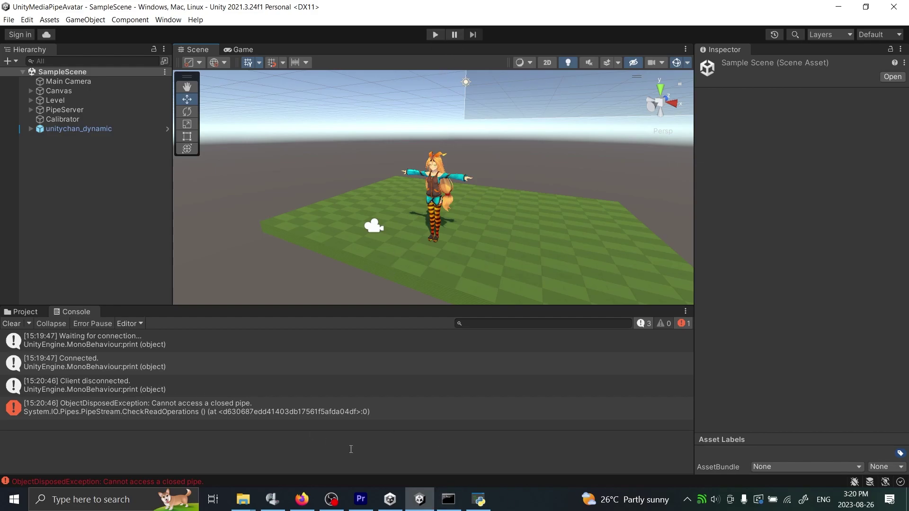
- Close the Command Prompt window running the main.py tracker
left_click(448, 500)
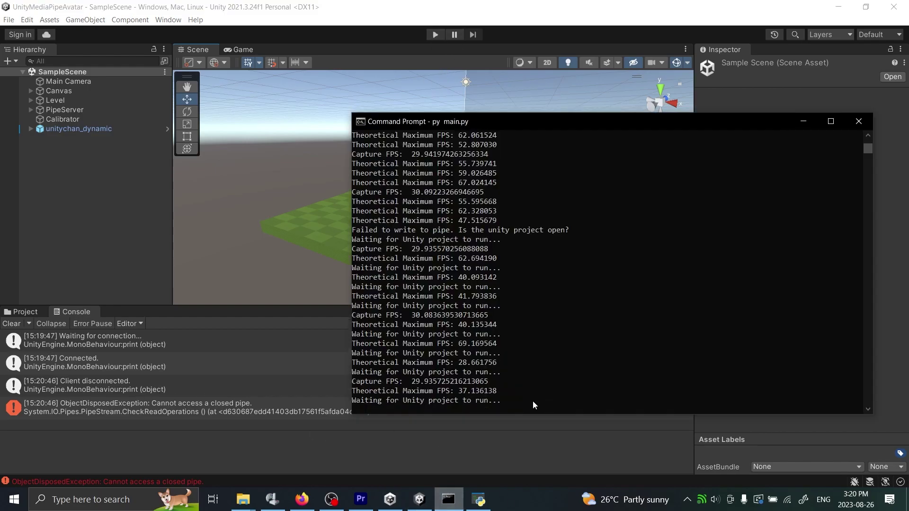
left_click(861, 122)
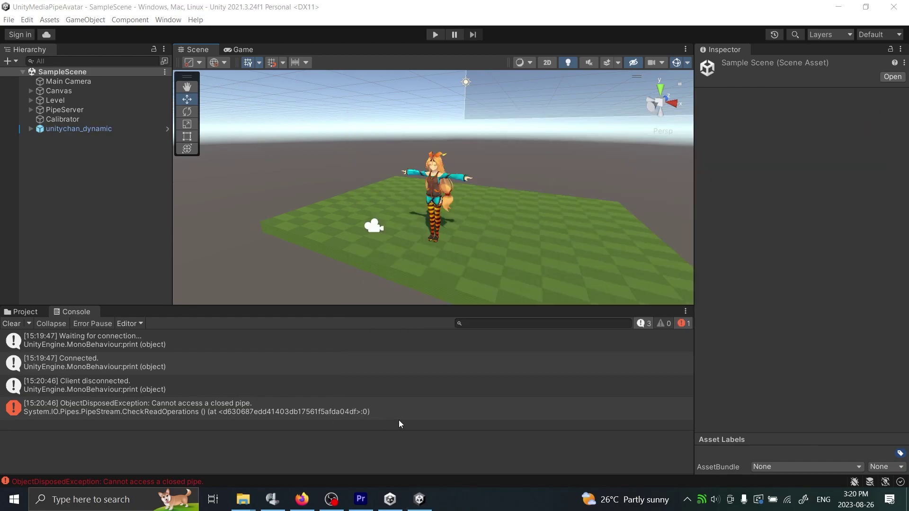
- In Firefox, highlight README Installation steps 6 and 7, then all seven steps
left_click(301, 499)
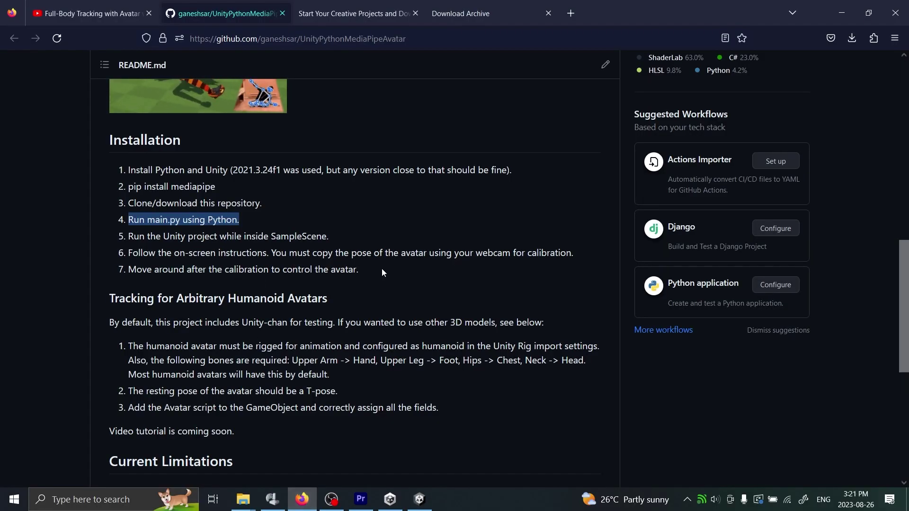
left_click_drag(382, 269, 305, 269)
left_click_drag(236, 253, 94, 251)
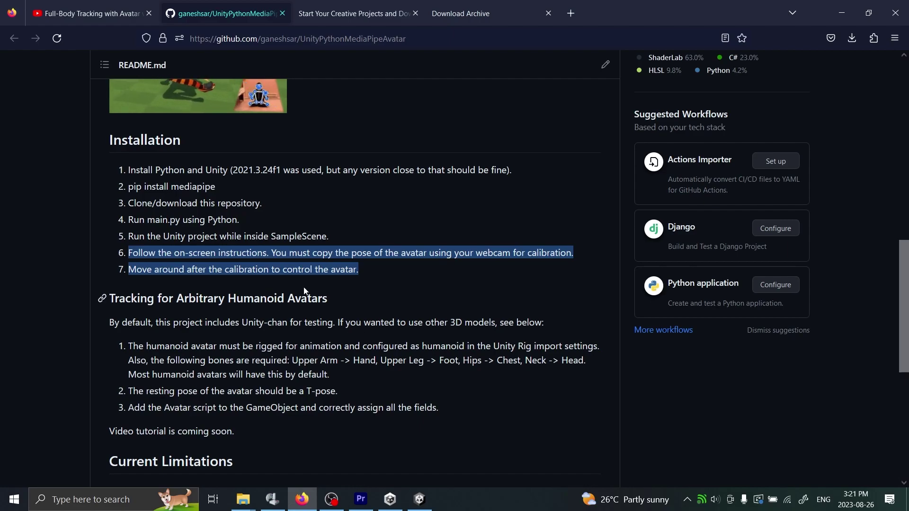
left_click(351, 268)
left_click_drag(399, 272, 83, 159)
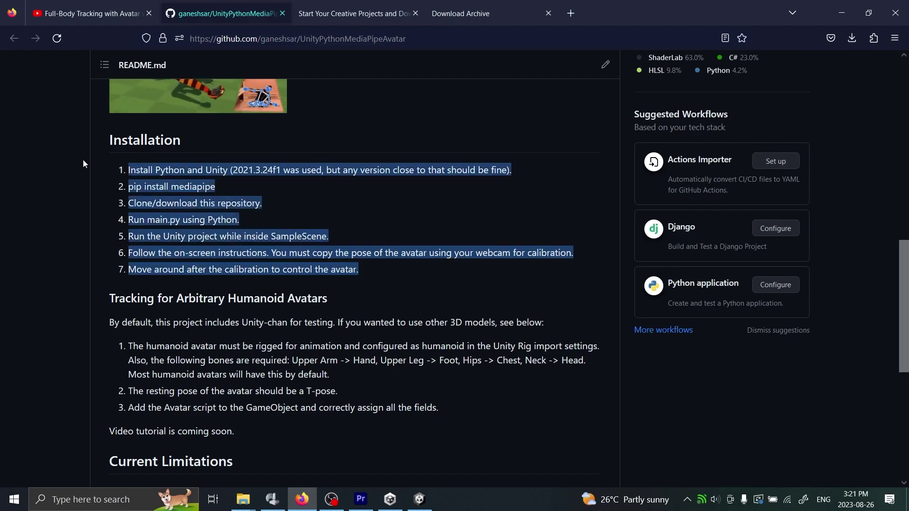
left_click(379, 212)
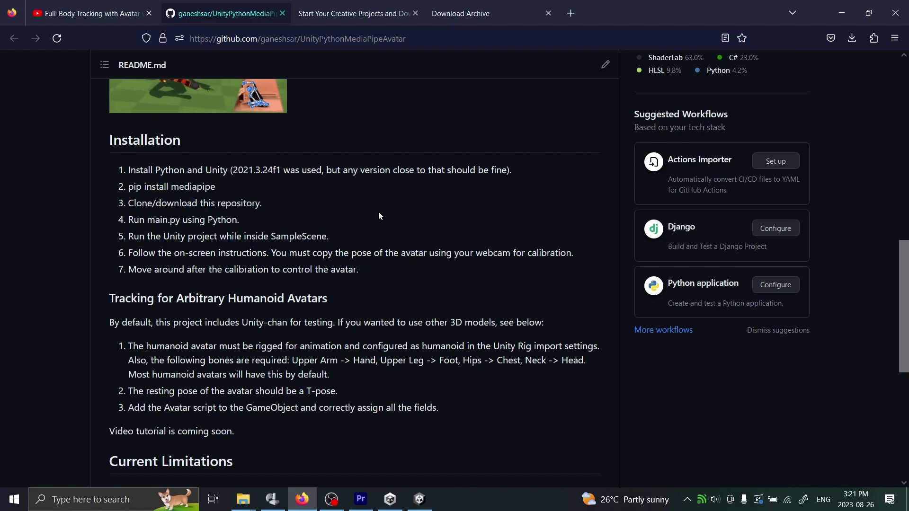
- Highlight the first Installation steps, including pip install mediapipe and the clone/download step
scroll(379, 211, "down", 1)
scroll(179, 180, "up", 1)
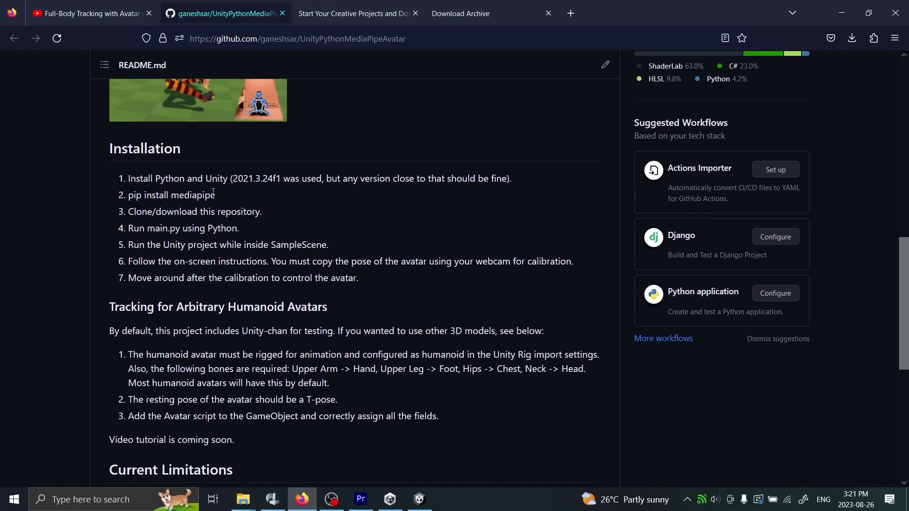
triple_click(180, 181)
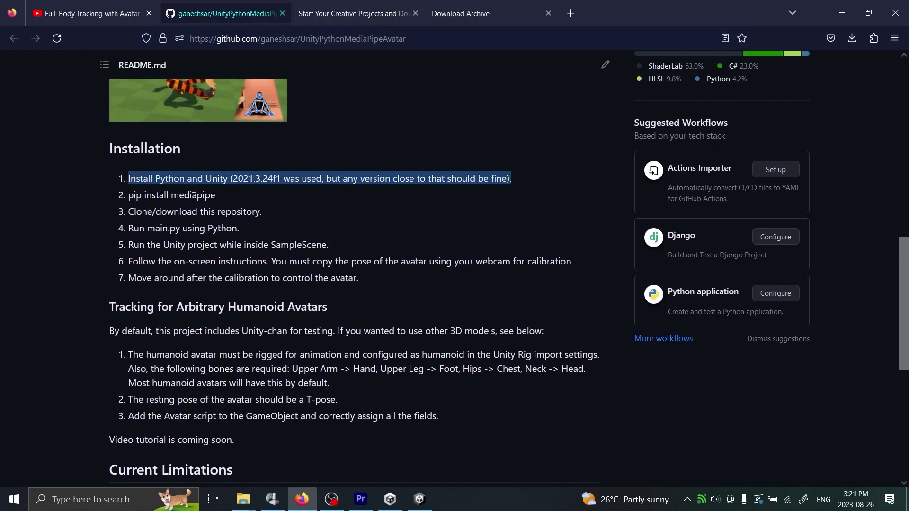
triple_click(157, 195)
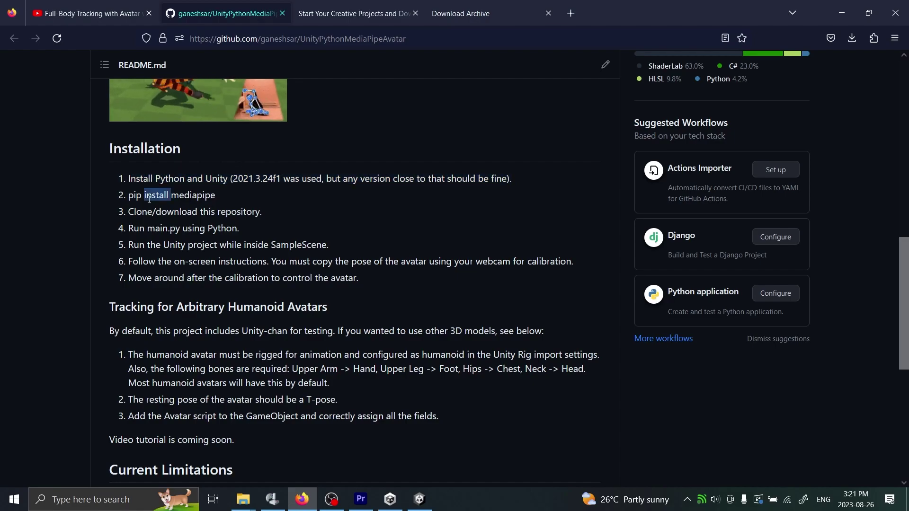
left_click(271, 214, "shift")
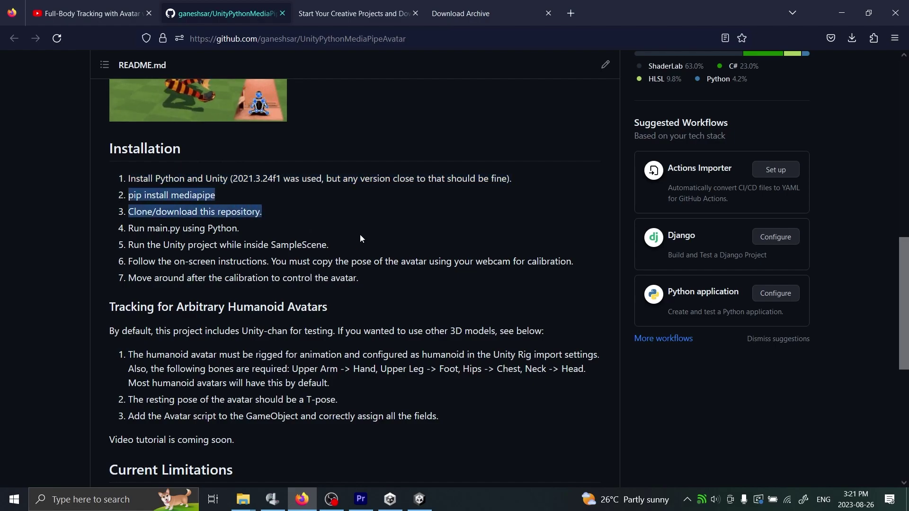
left_click(372, 240)
- Scroll up the README and go back to the author's GitHub profile with its pinned MediaPipe projects
scroll(331, 244, "up", 5)
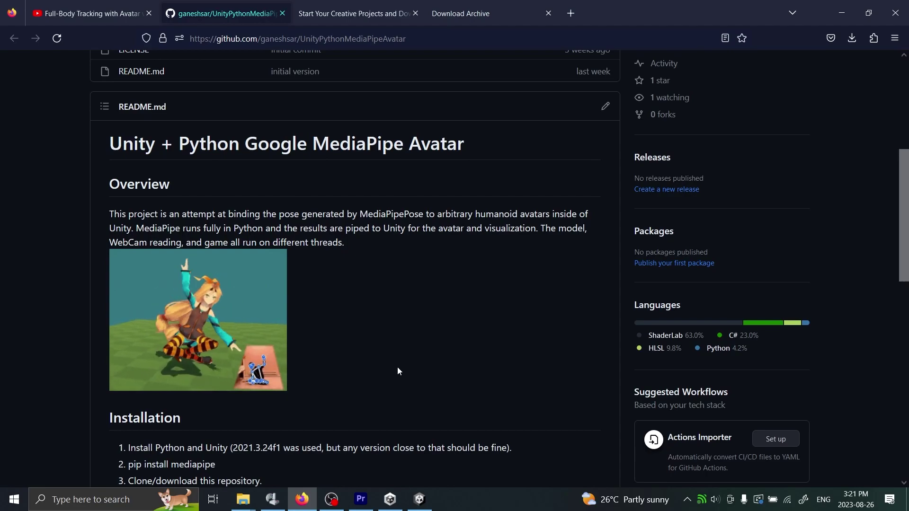
scroll(398, 368, "up", 2)
scroll(397, 368, "down", 10)
key("alt+Left")
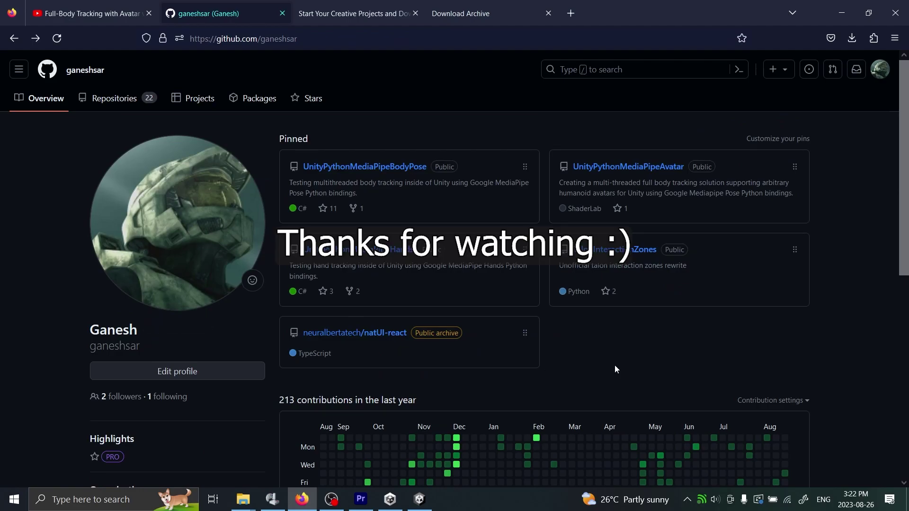
scroll(671, 355, "down", 2)
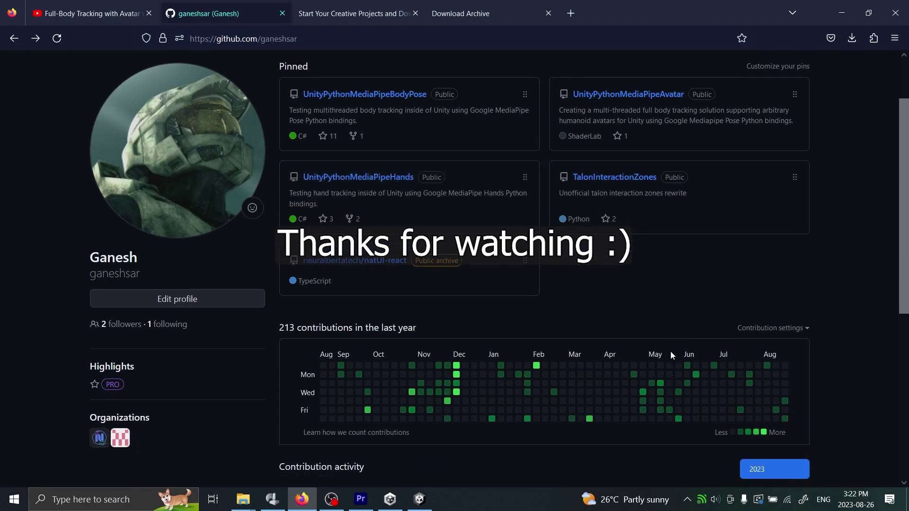